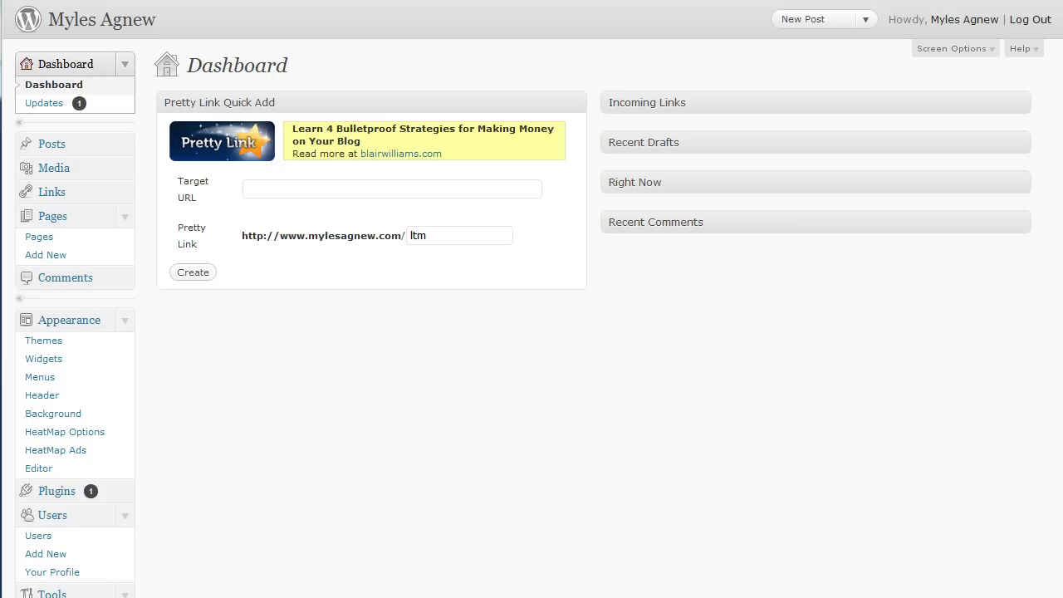
Start a new pretty link from the Pretty Link menu, focusing the auto-generated slug rol
scroll(1056, 245, "down", 10)
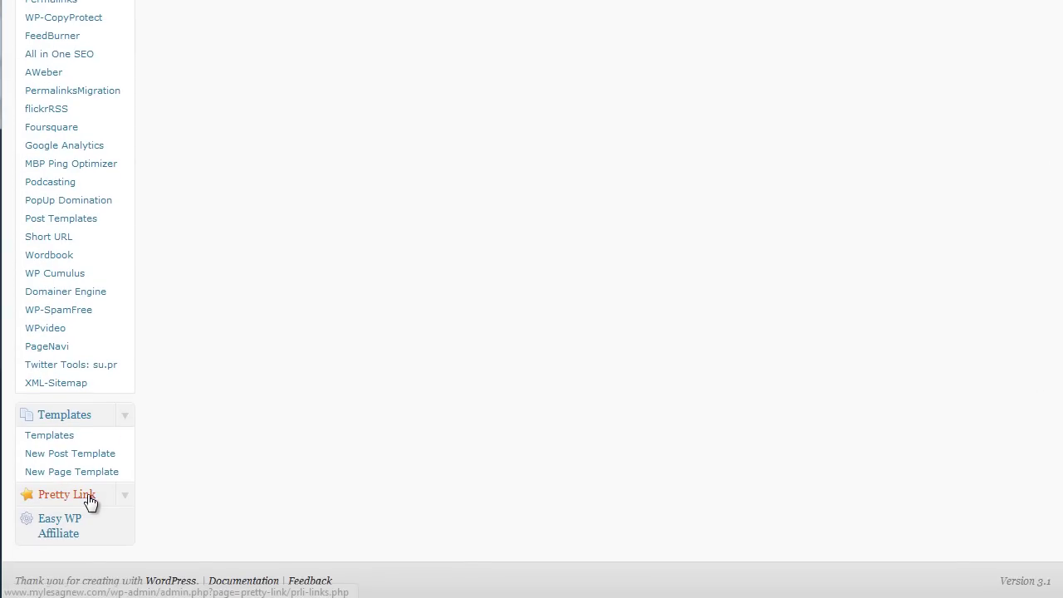
left_click(88, 501)
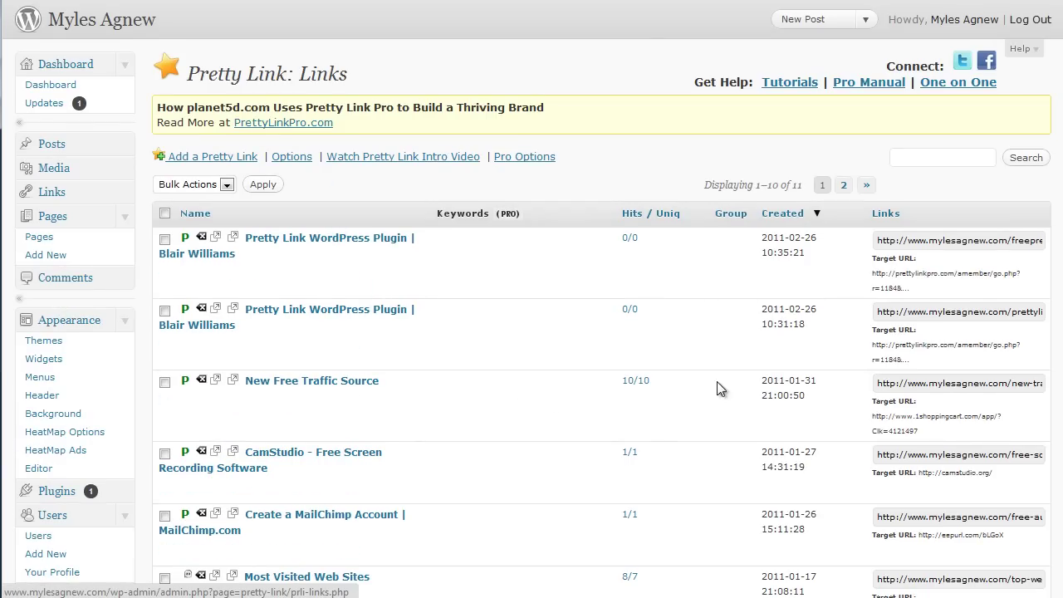
left_click(246, 162)
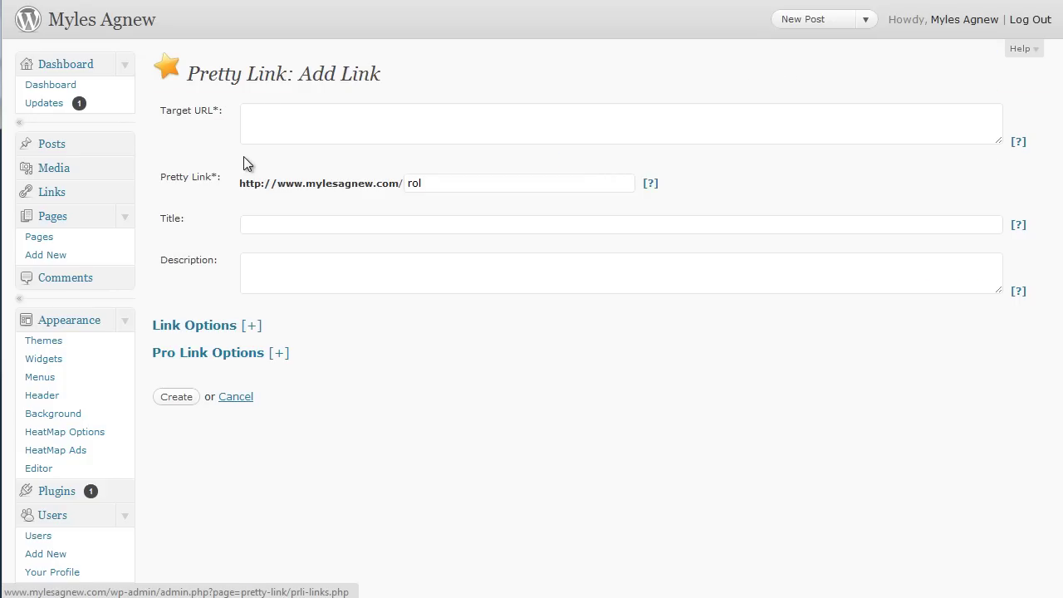
left_click(449, 186)
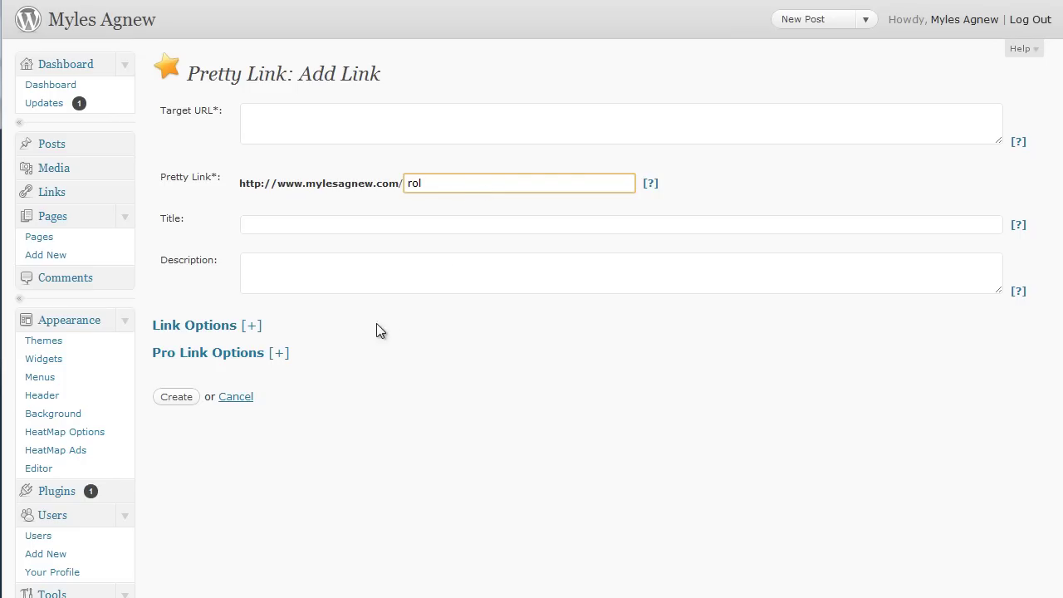
Expand Link Options and leave the link Group set to None
left_click(262, 329)
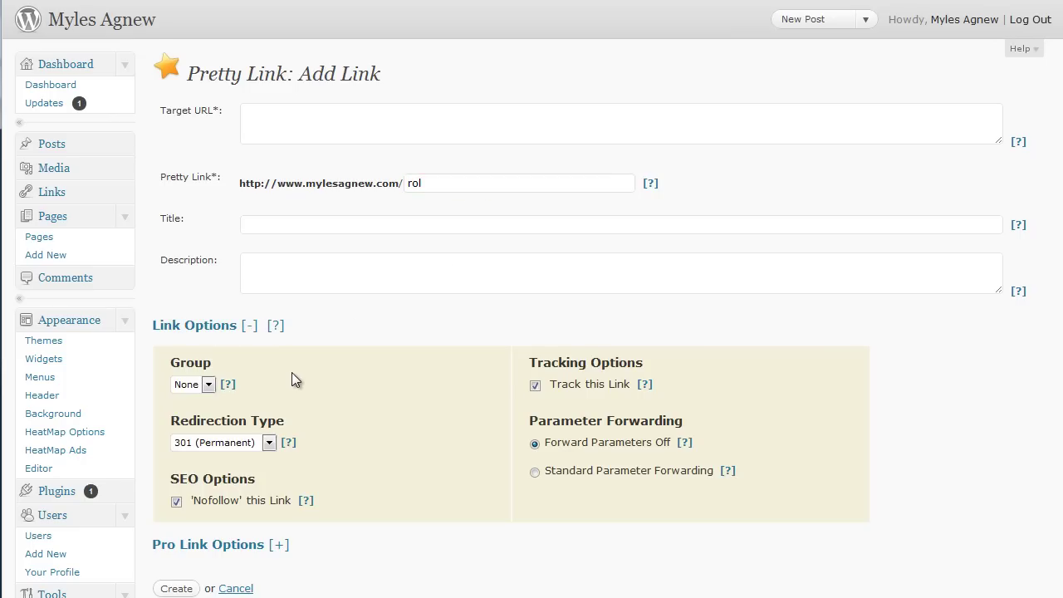
scroll(292, 372, "down", 1)
left_click(209, 301)
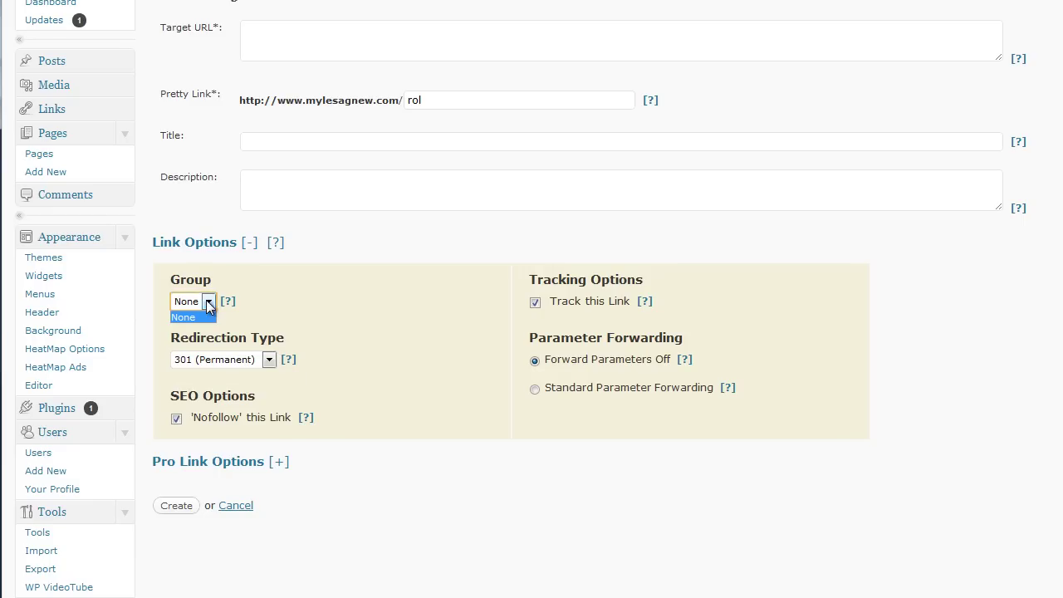
left_click(208, 317)
left_click(176, 419)
Expand Pro Link Options and give Target URL rotations 1 and 2 a 50% weight each
left_click(279, 464)
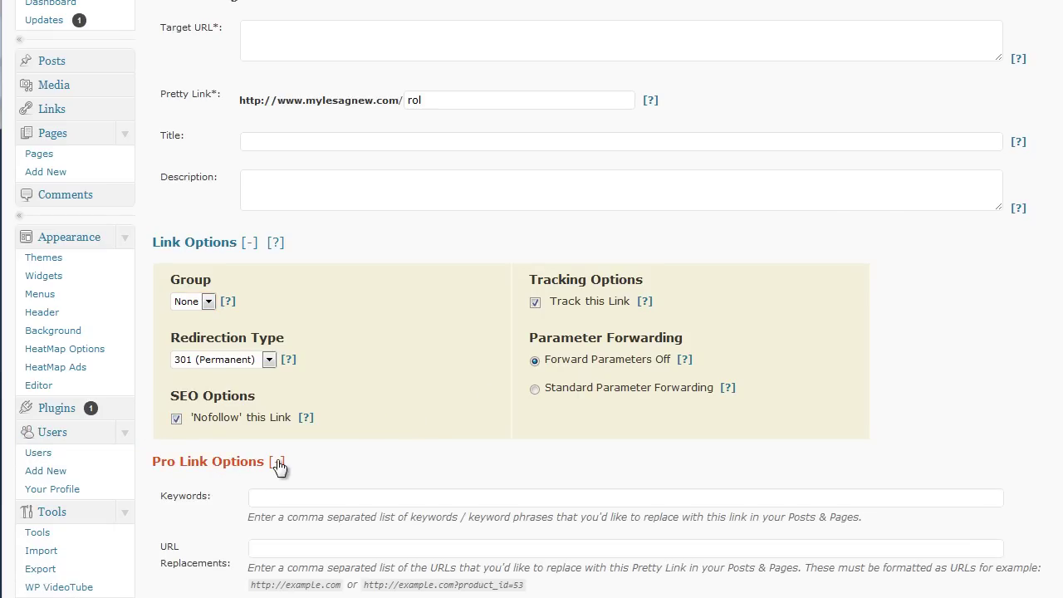
scroll(278, 465, "down", 3)
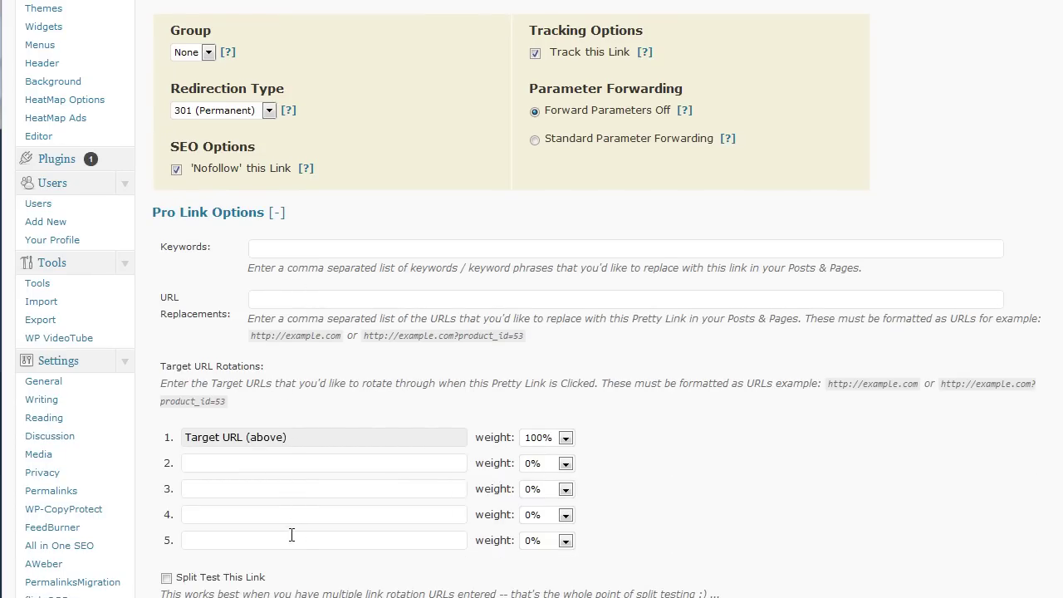
scroll(293, 532, "down", 1)
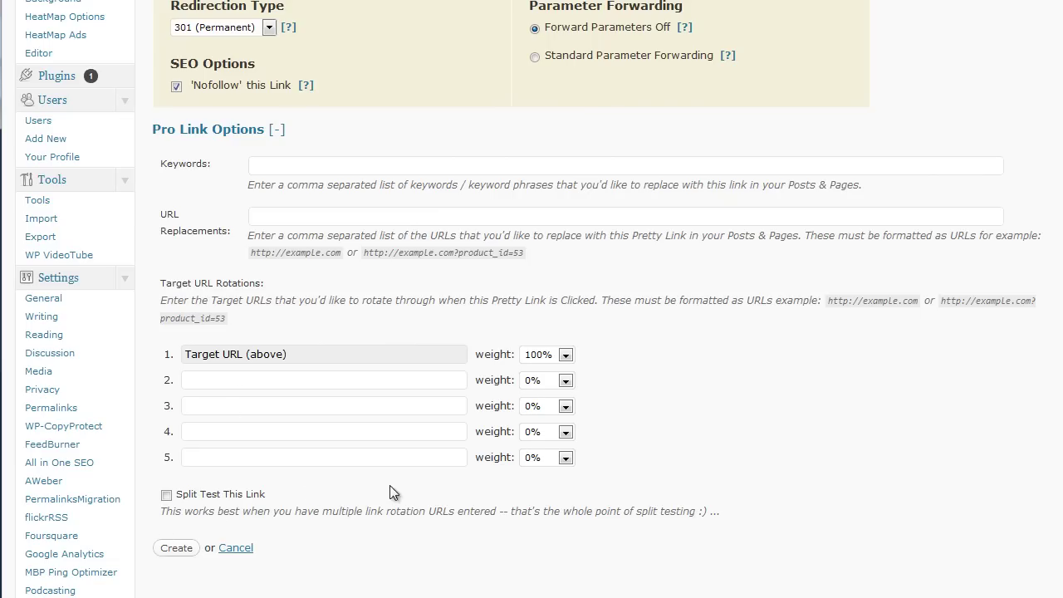
left_click(554, 354)
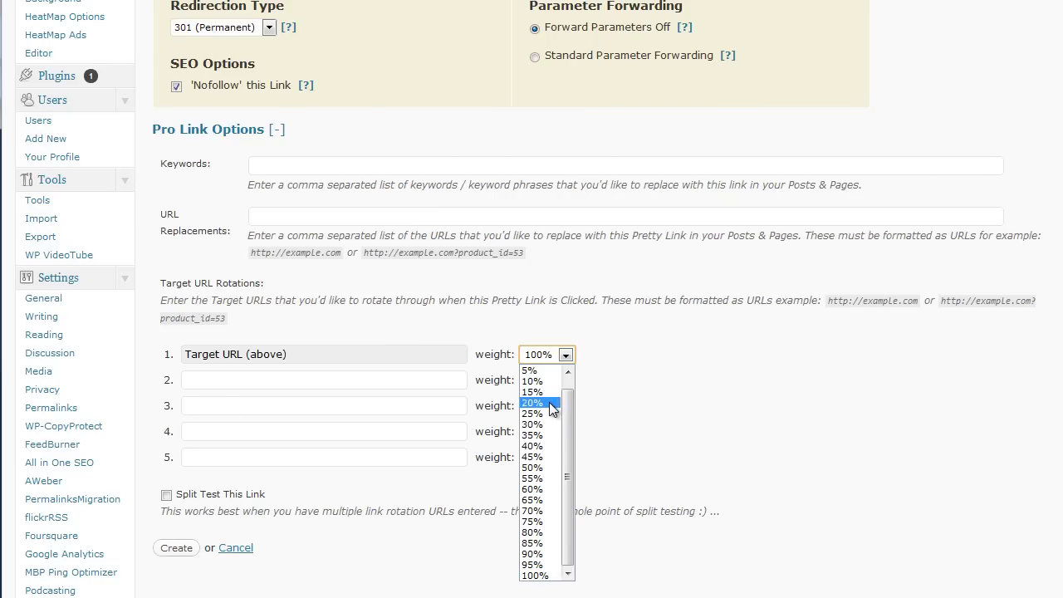
left_click(553, 472)
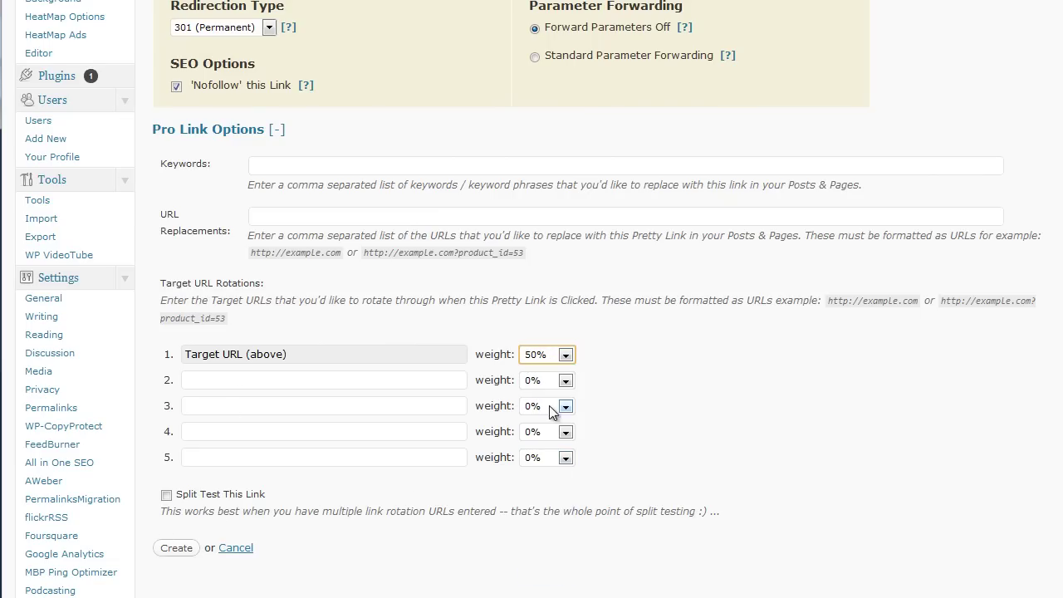
left_click(564, 381)
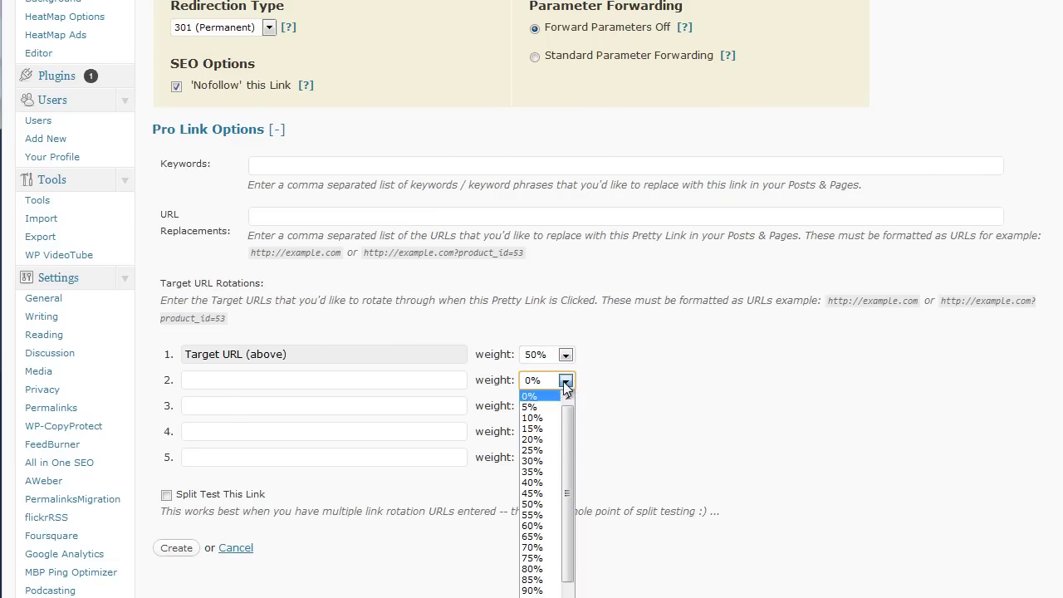
left_click(552, 504)
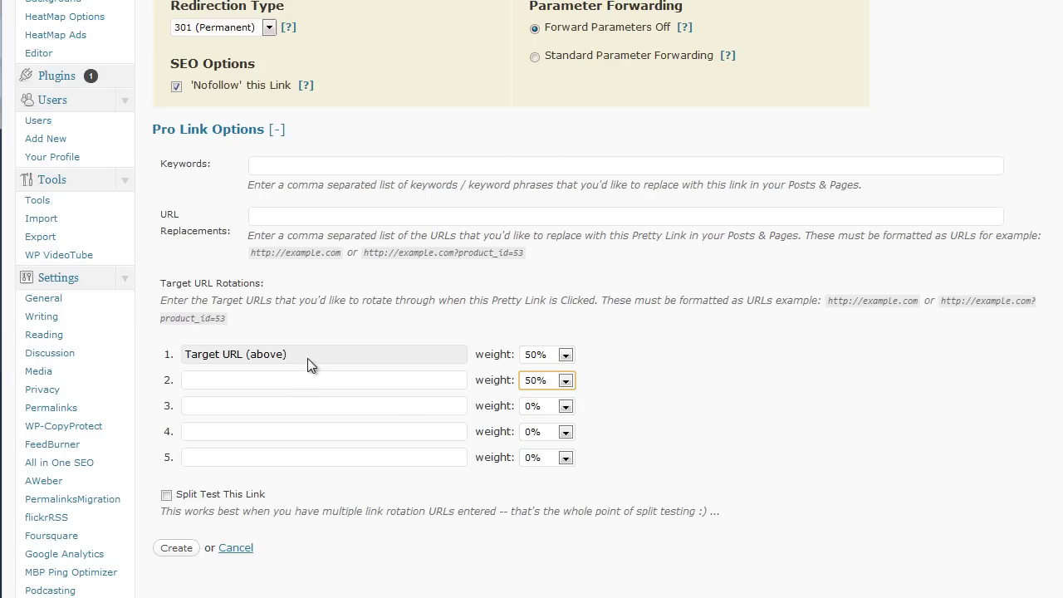
left_click(345, 382)
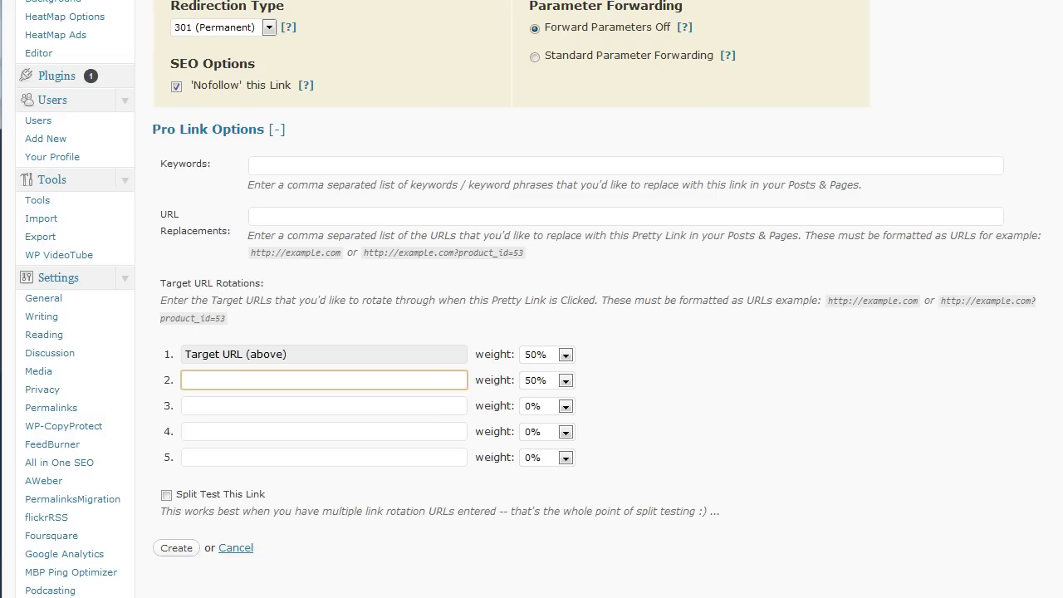
Change the Redirection Type from 301 to Pretty Bar and show its help text
scroll(532, 299, "up", 5)
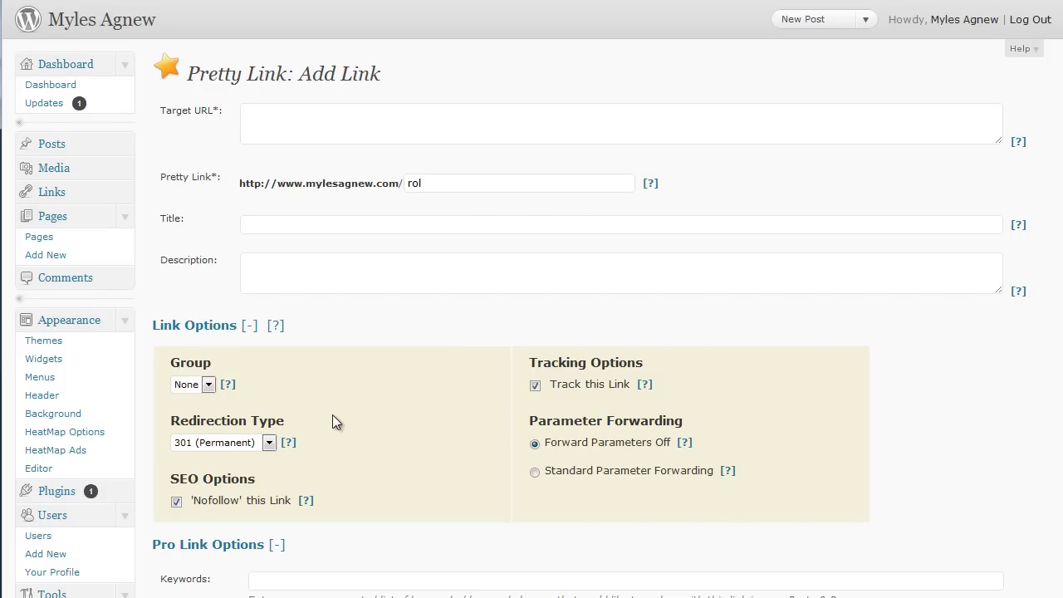
scroll(279, 418, "down", 2)
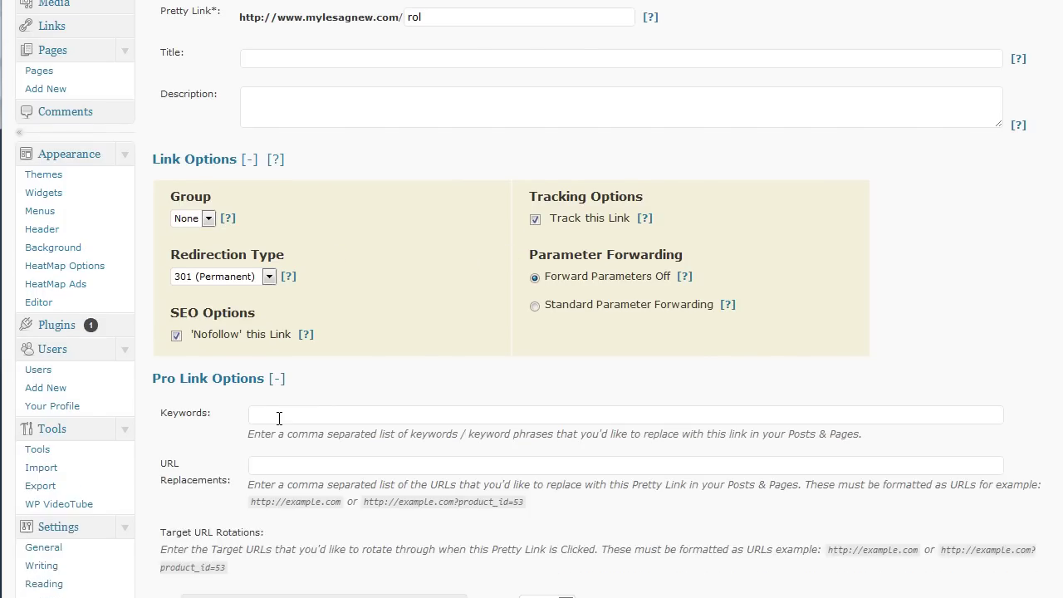
scroll(279, 418, "up", 2)
left_click(269, 443)
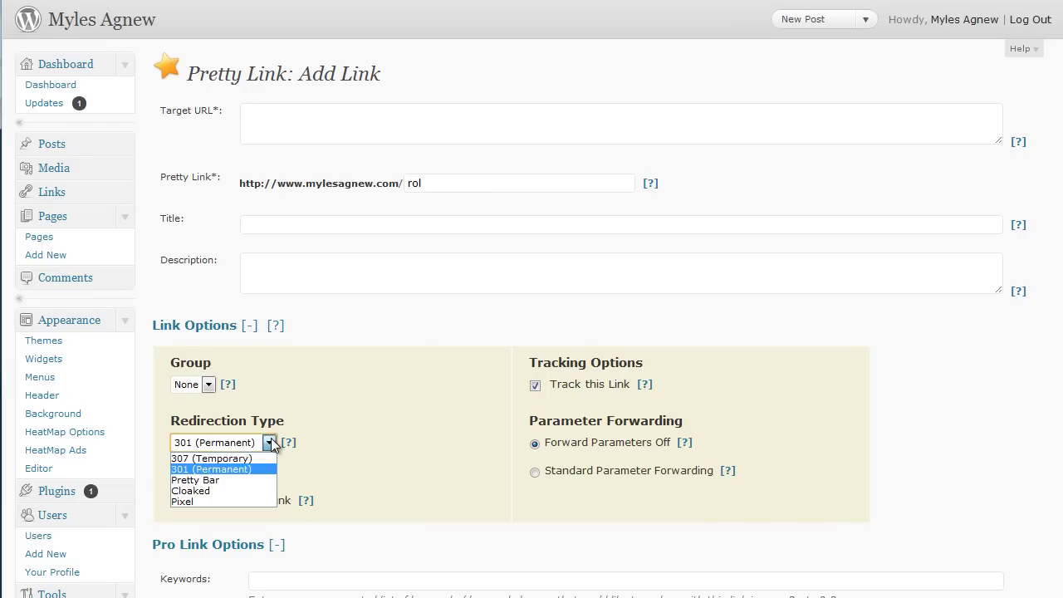
left_click(253, 481)
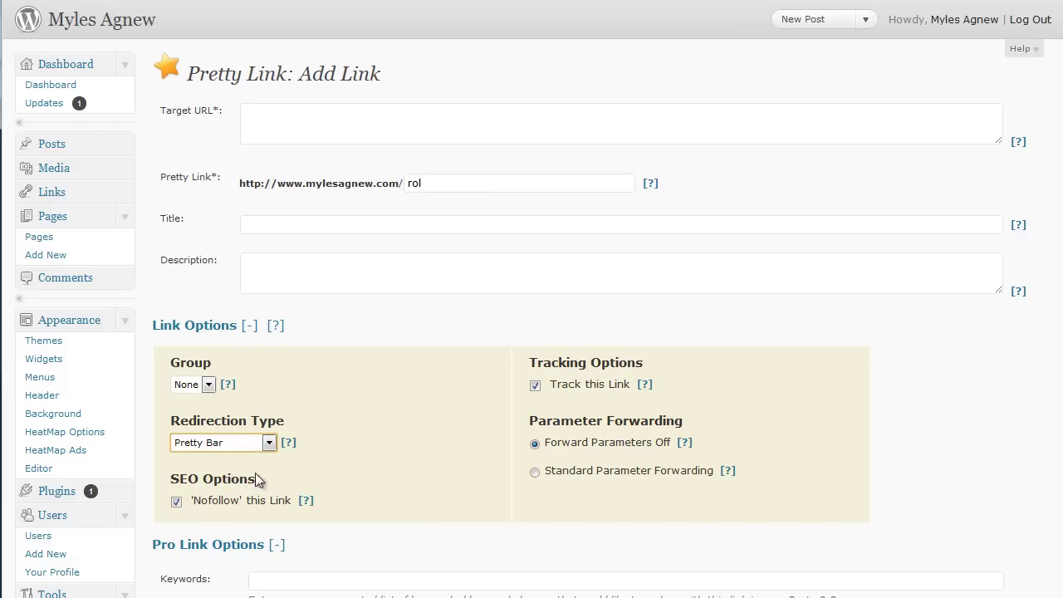
left_click(288, 443)
Read through the redirection type explanations, including the 307 Redirection description
scroll(373, 432, "down", 4)
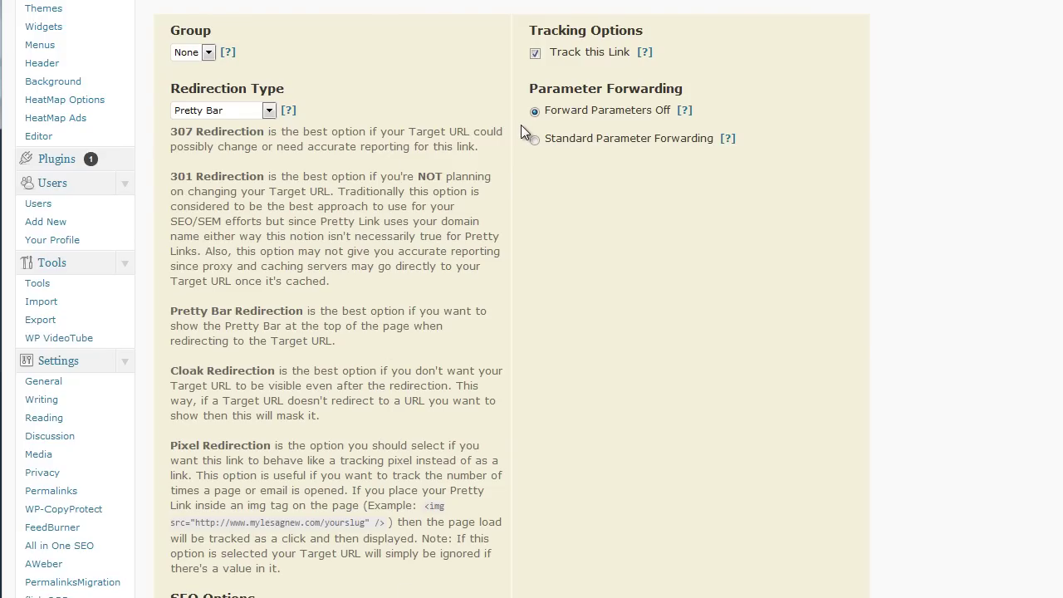
scroll(521, 125, "down", 2)
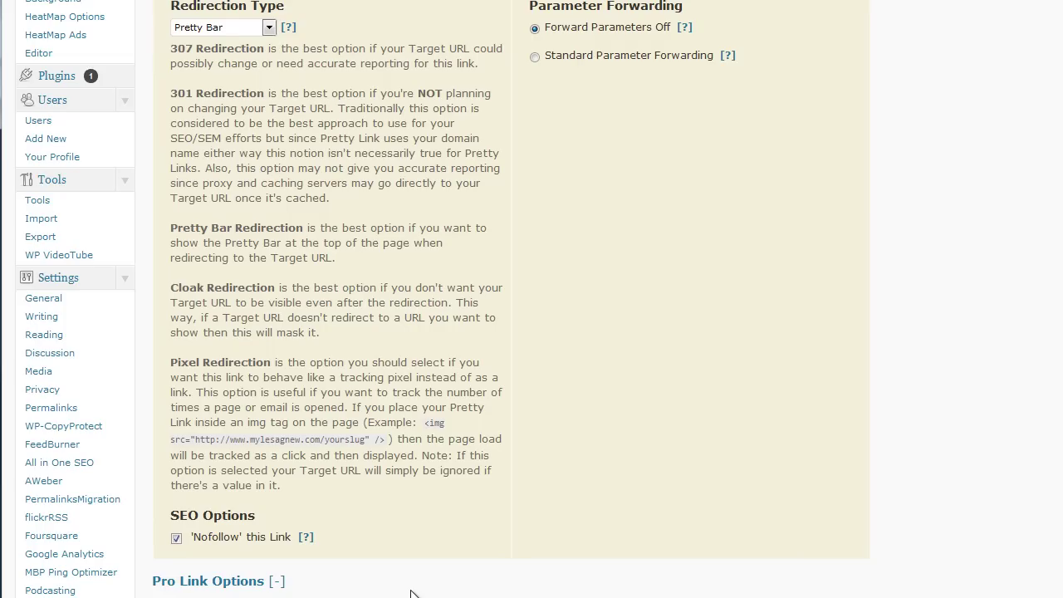
scroll(444, 581, "up", 1)
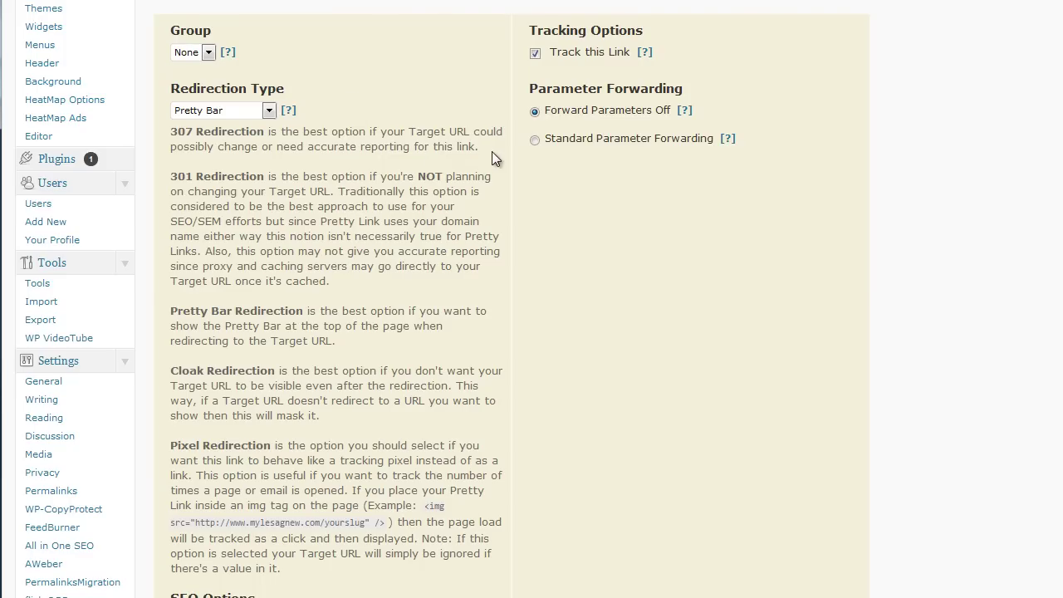
left_click_drag(492, 151, 169, 133)
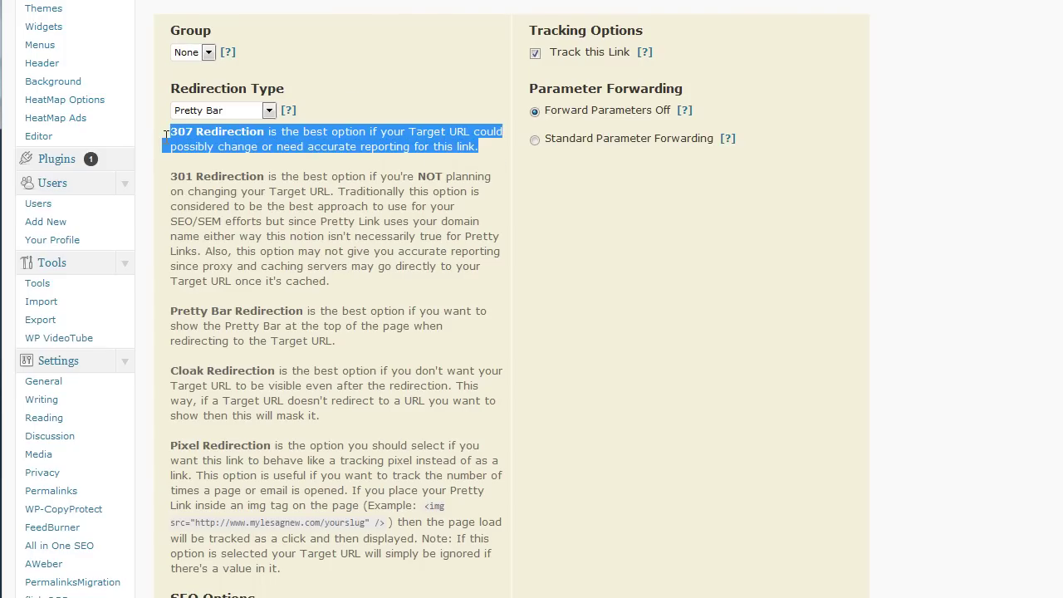
left_click(801, 379)
scroll(800, 379, "up", 4)
scroll(800, 384, "down", 2)
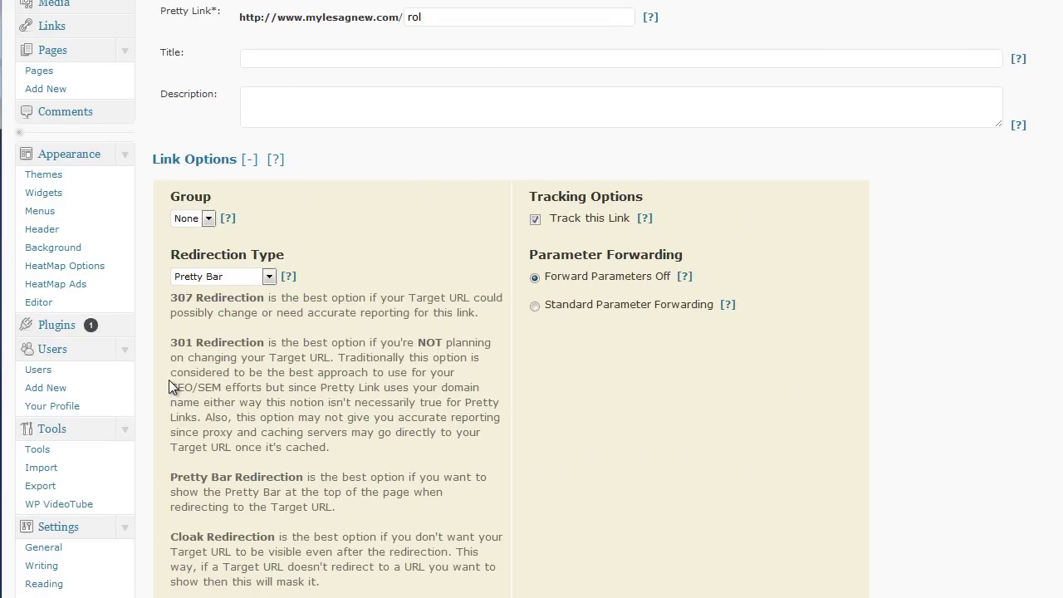
scroll(520, 517, "up", 2)
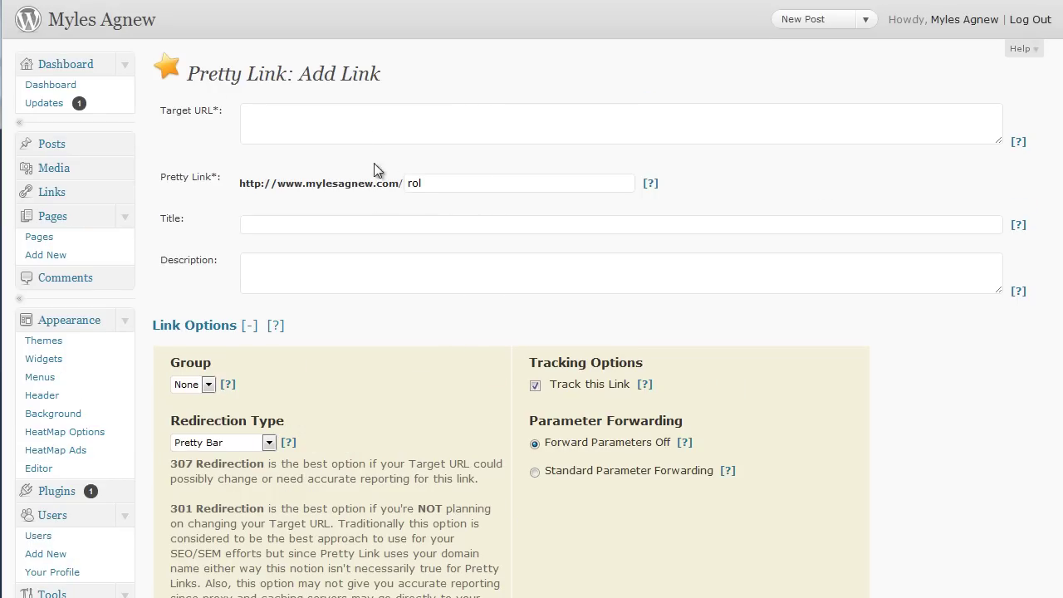
left_click(368, 134)
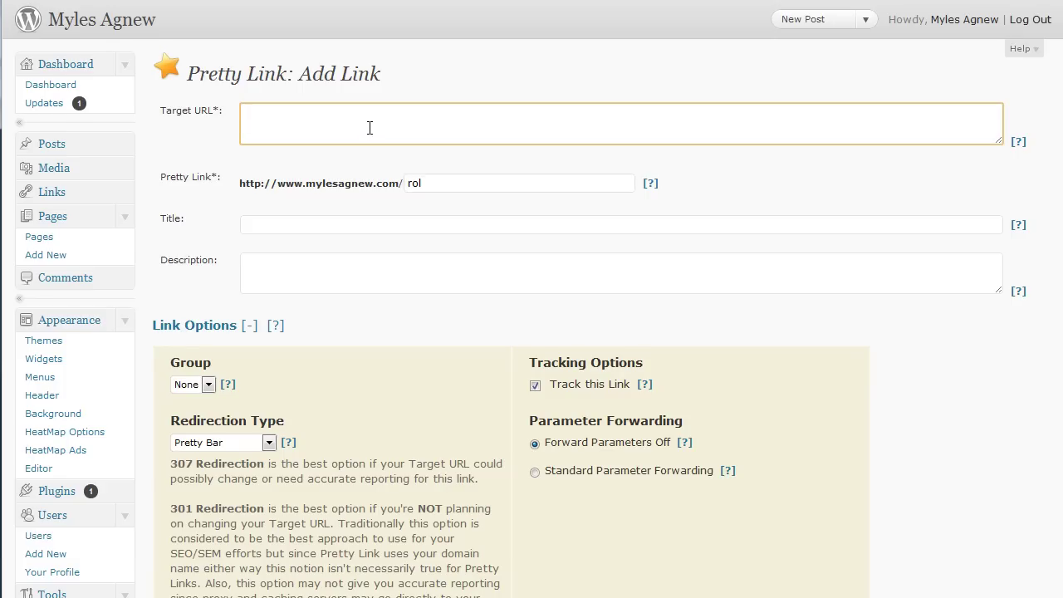
double_click(453, 181)
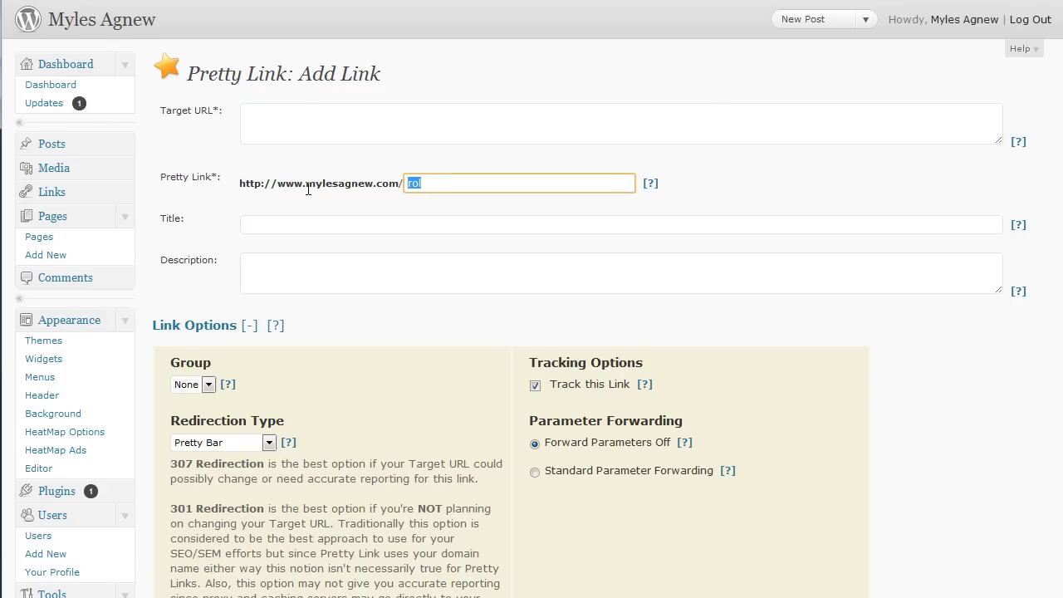
type("google")
left_click(335, 132)
type("http")
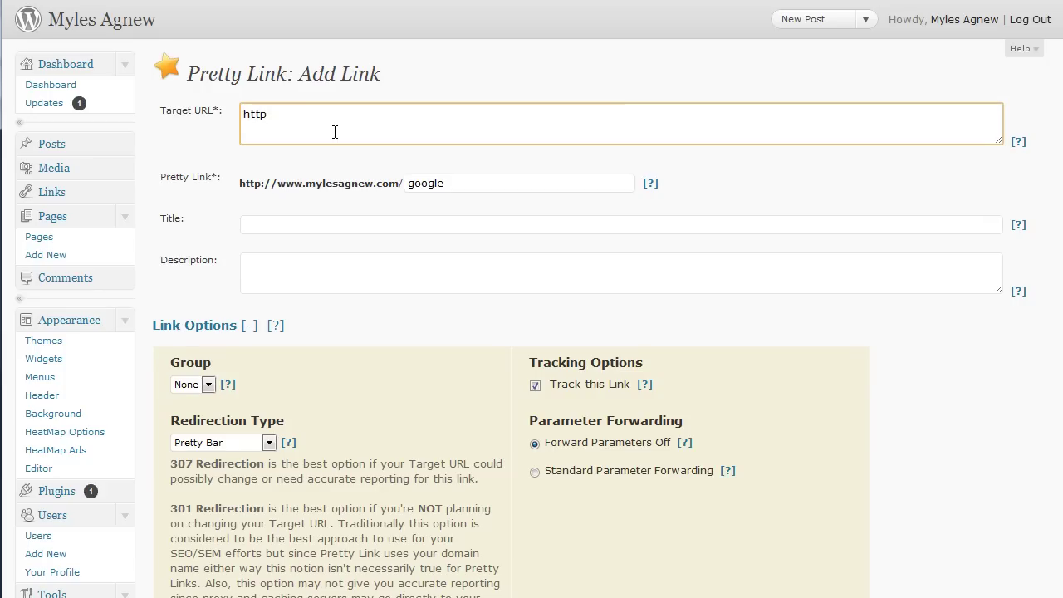
type("://www.google.com")
Keep Pretty Bar redirection and create the google pretty link
scroll(316, 362, "down", 2)
left_click(248, 362)
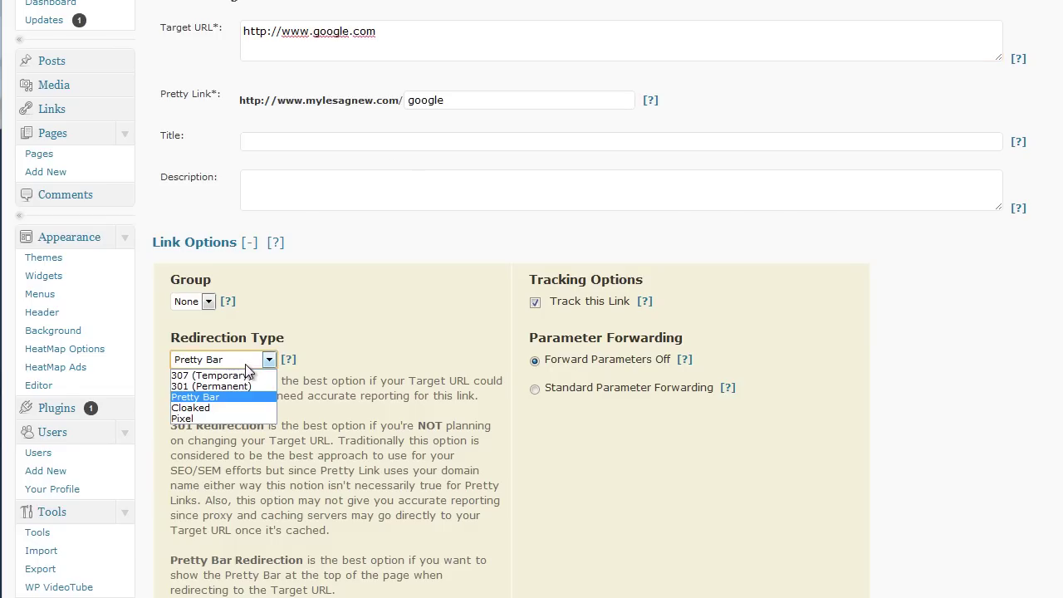
left_click(257, 365)
scroll(260, 376, "down", 7)
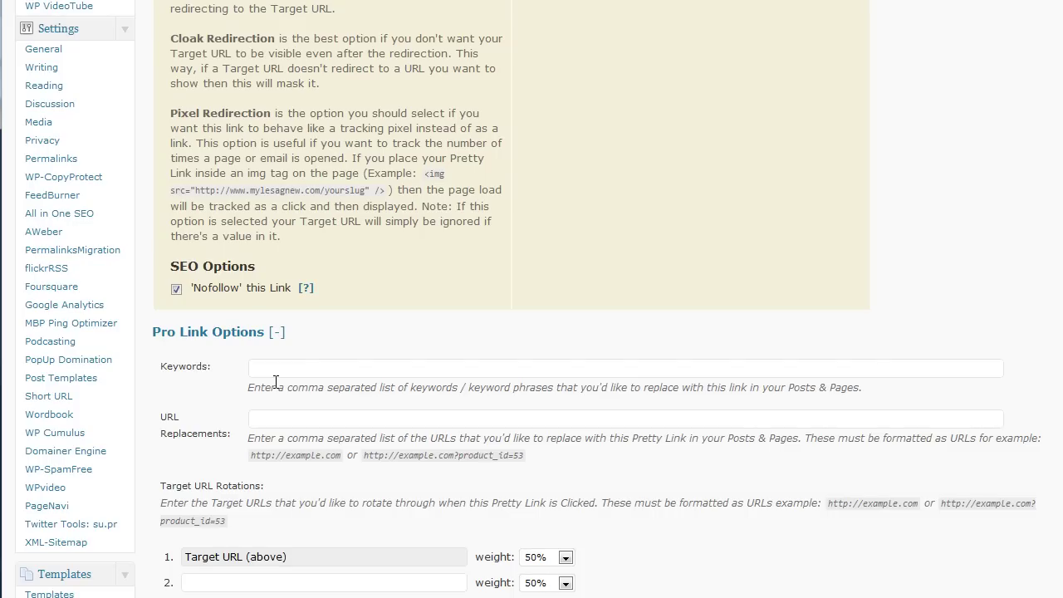
scroll(276, 381, "down", 1)
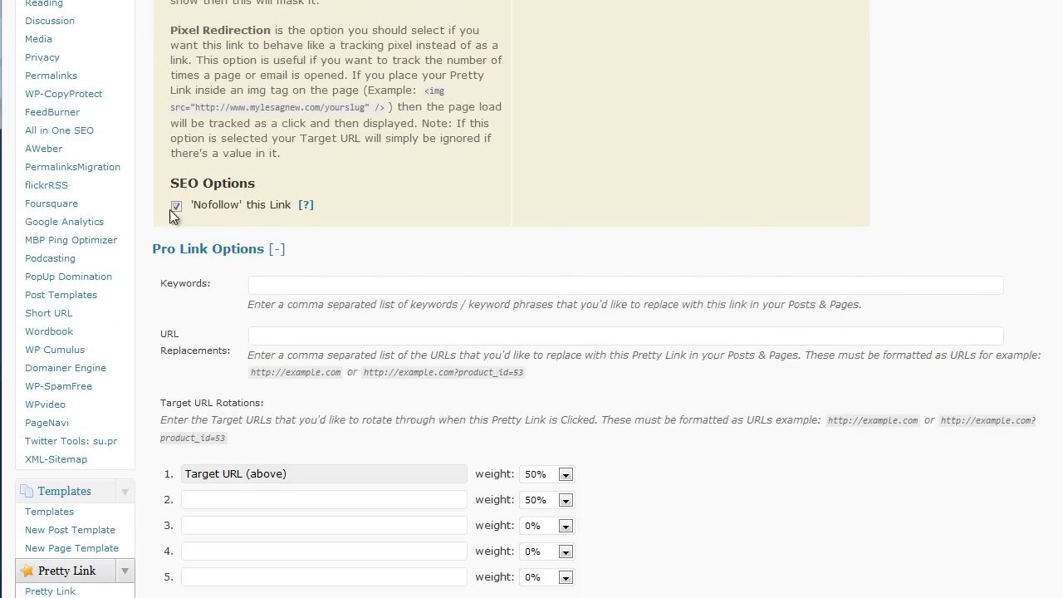
scroll(568, 455, "down", 3)
scroll(567, 452, "up", 1)
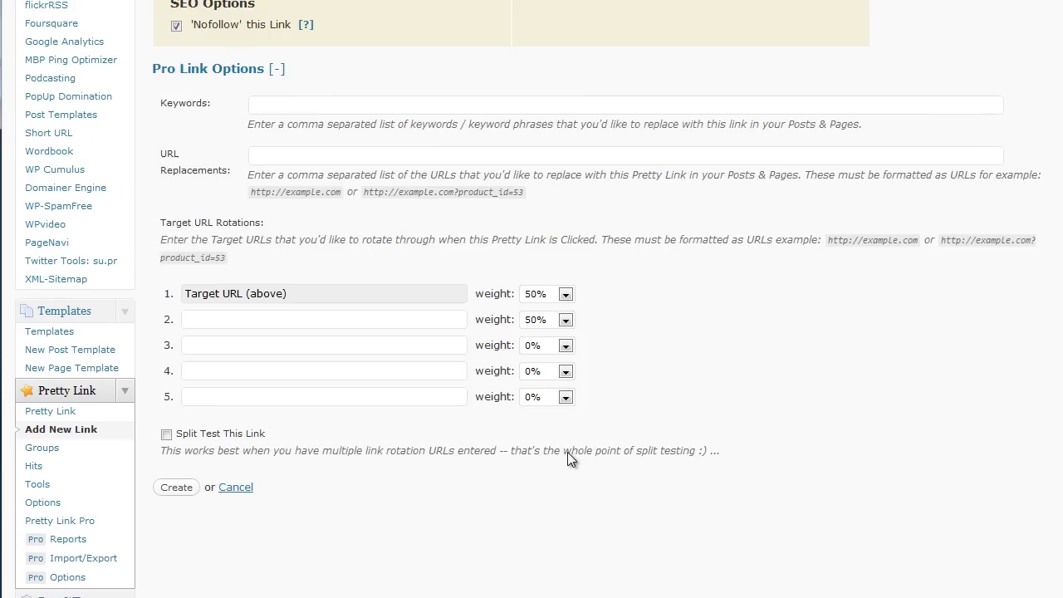
left_click(183, 486)
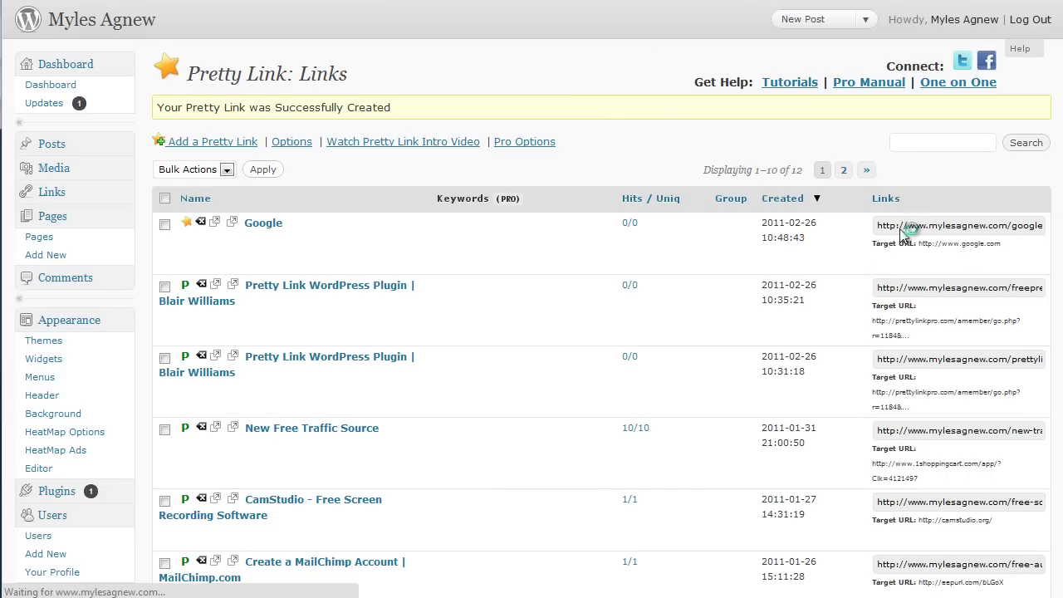
Copy the new Google link's short URL from the Links list
left_click_drag(881, 226, 1049, 223)
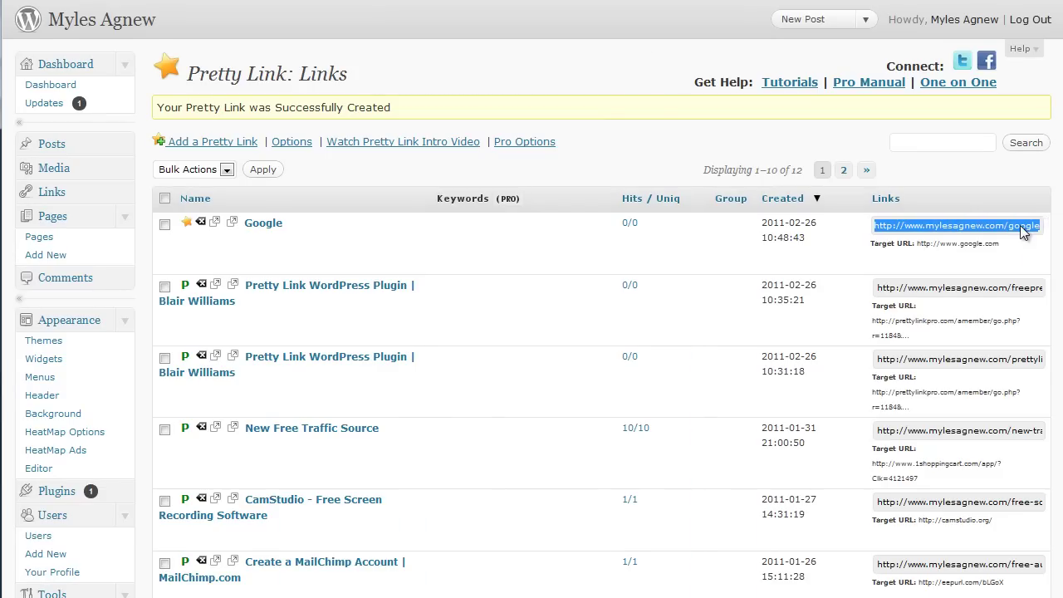
right_click(1023, 228)
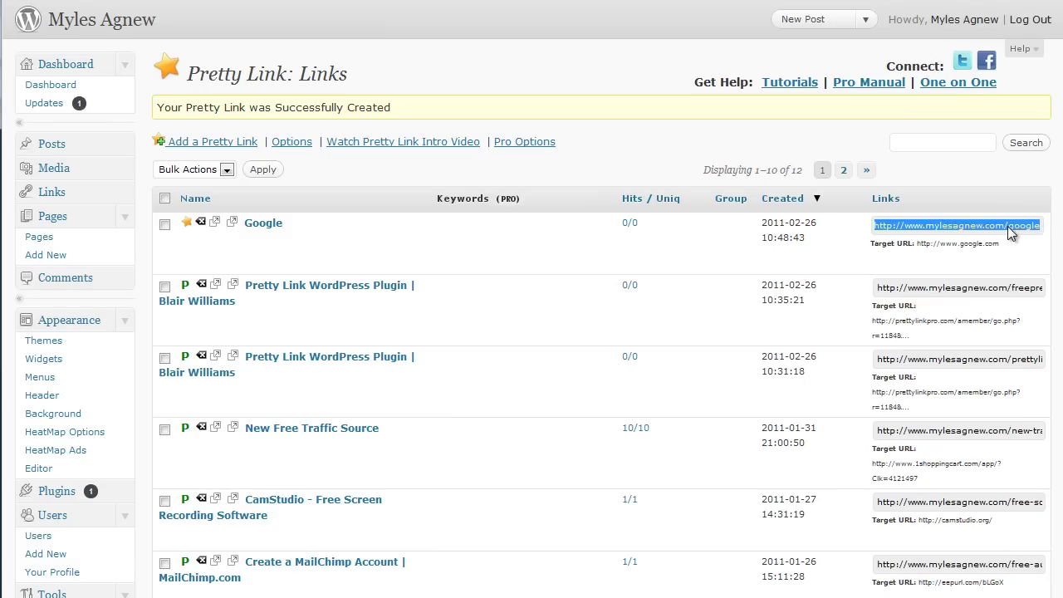
right_click(1013, 233)
left_click(1050, 299)
Open the copied short URL in a new Chrome tab
key("ctrl+t")
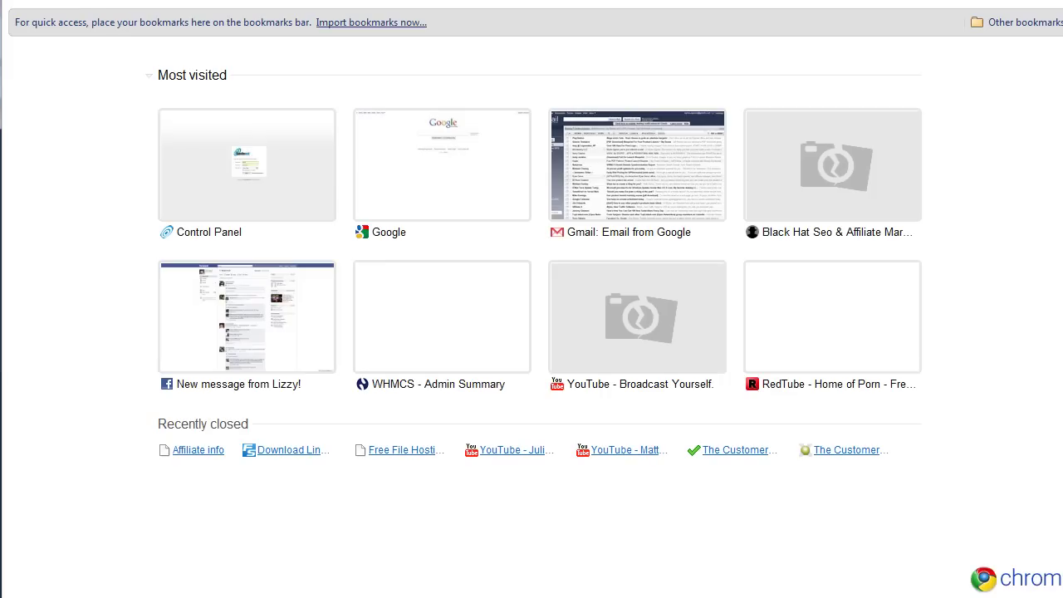
key("ctrl+v")
key("Return")
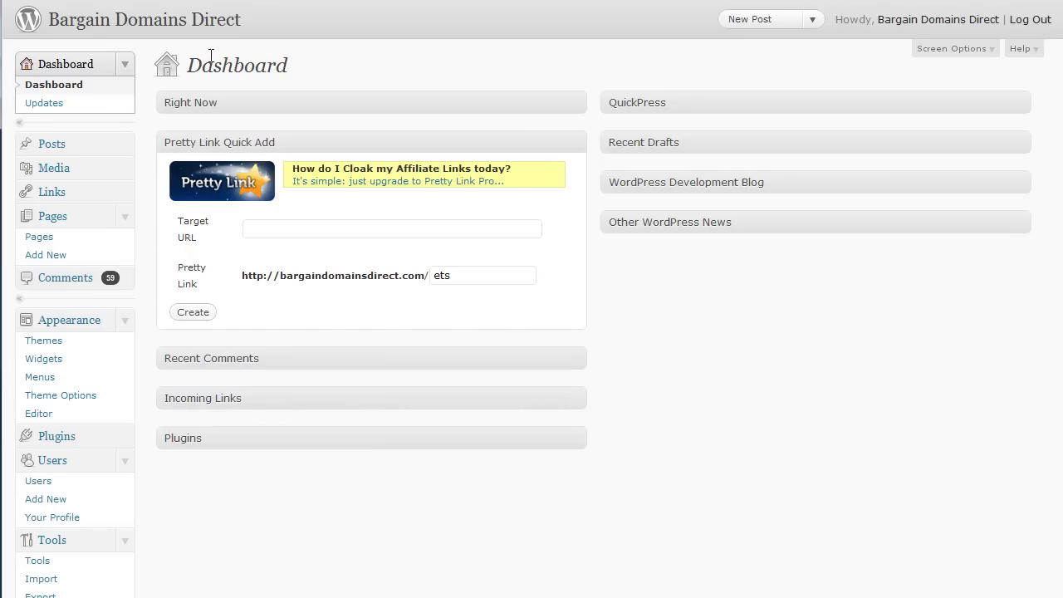
Go from the Dashboard to Plugins, then Add New to reach Install Plugins
scroll(212, 55, "down", 3)
scroll(167, 339, "down", 1)
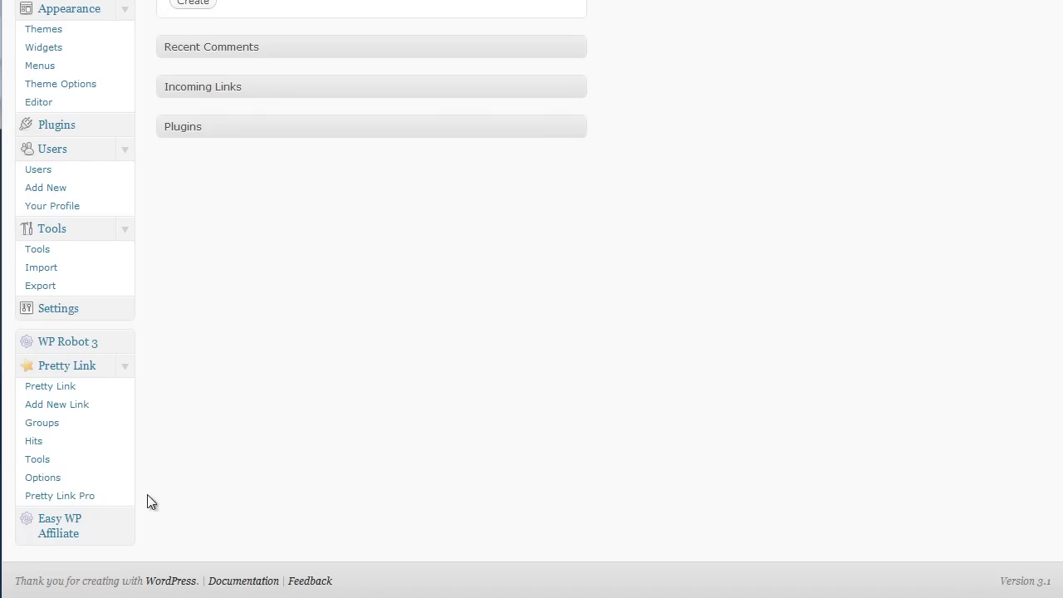
scroll(143, 464, "up", 1)
scroll(145, 461, "up", 1)
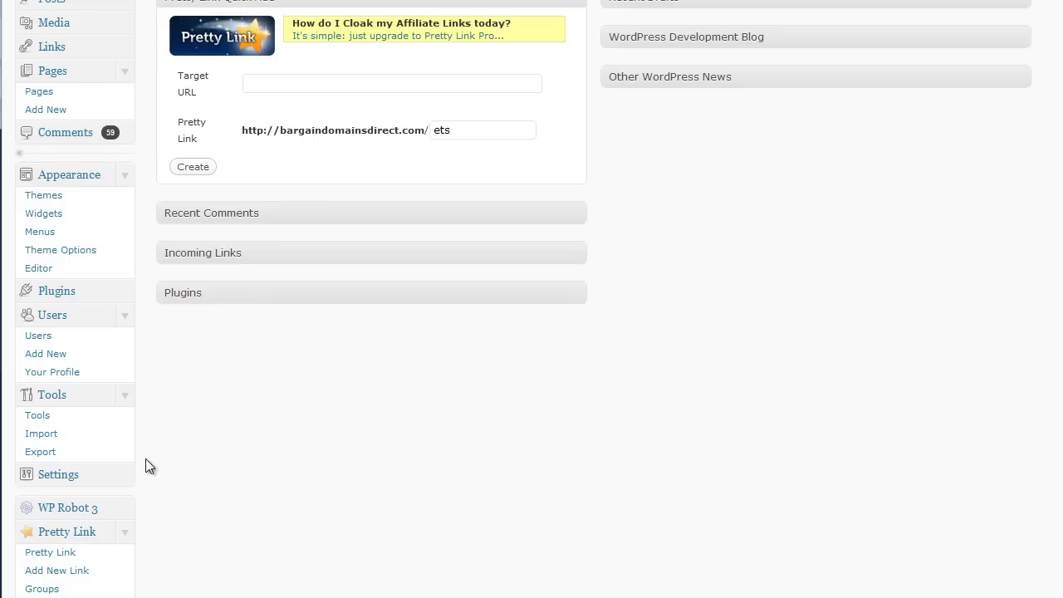
left_click(70, 293)
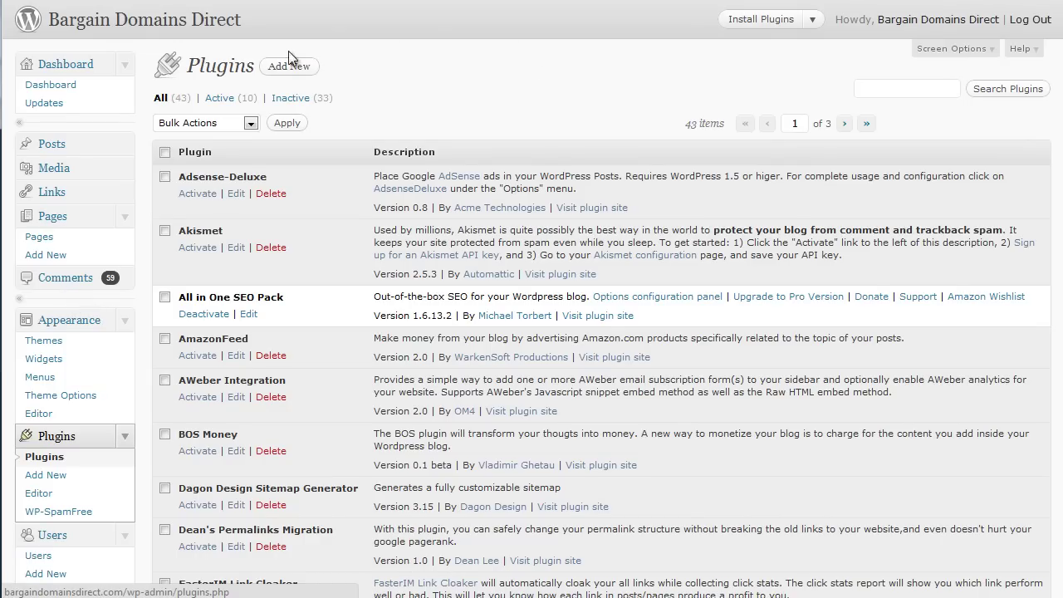
left_click(271, 73)
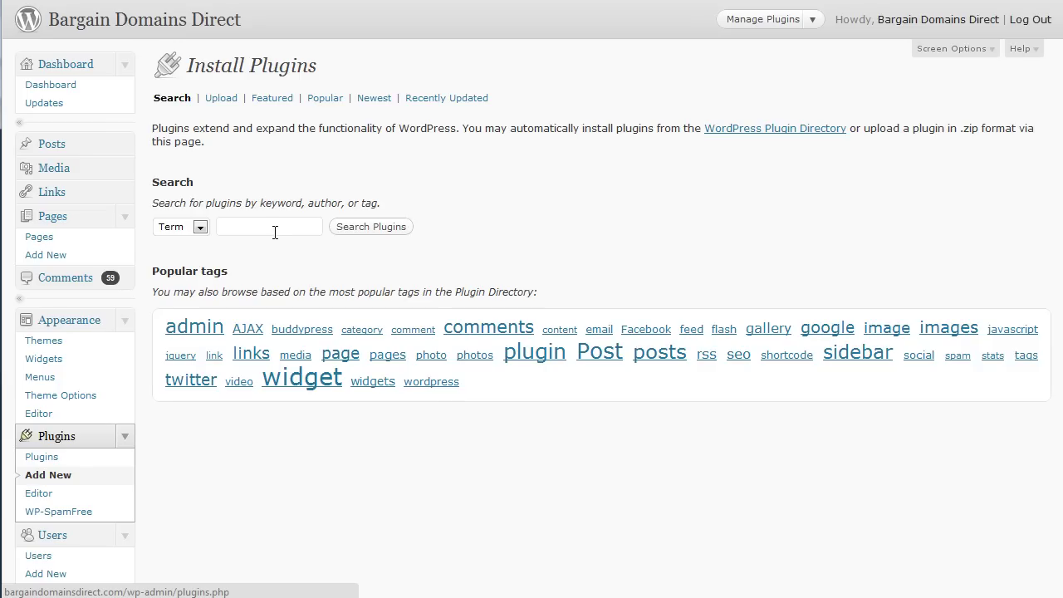
Search plugins for 'pretty link', confirming Lite 1.4.55 is installed, then open Pretty Link's links page
left_click(272, 227)
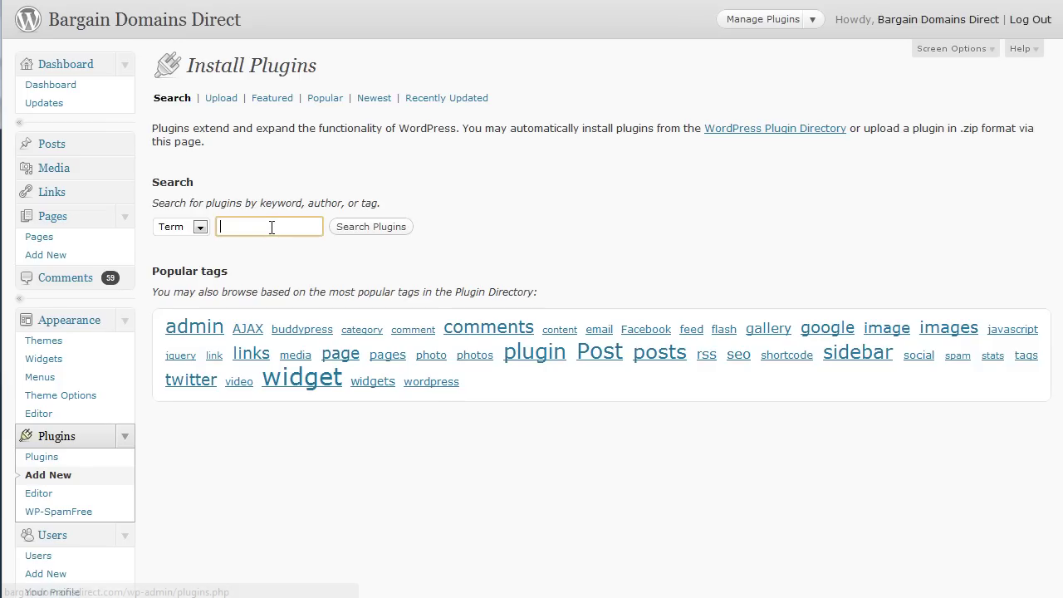
type("pretyy")
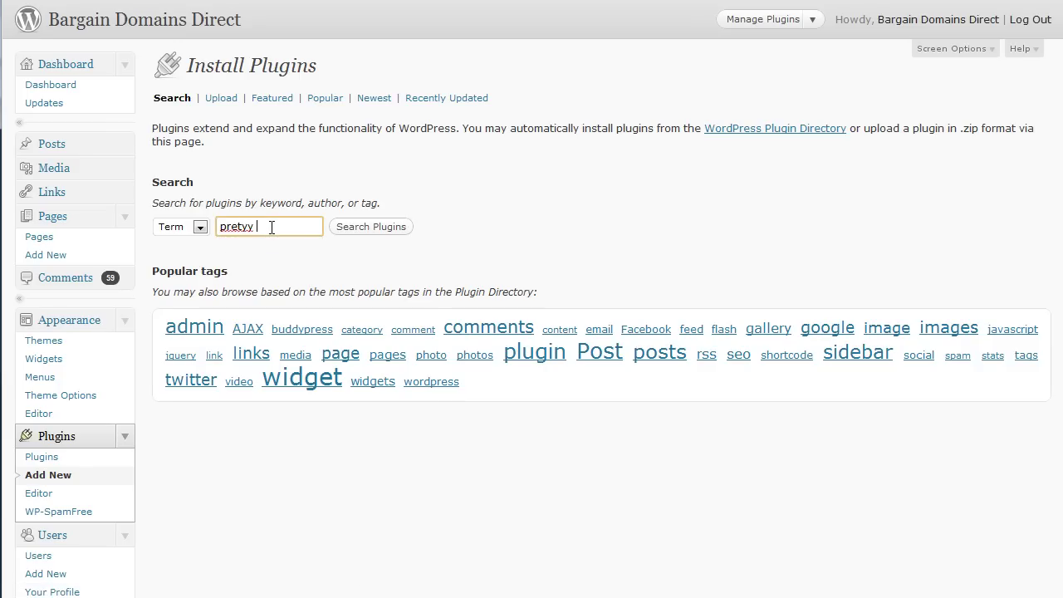
key("BackSpace")
key("BackSpace")
key("BackSpace")
type("t")
left_click(272, 243)
left_click(397, 230)
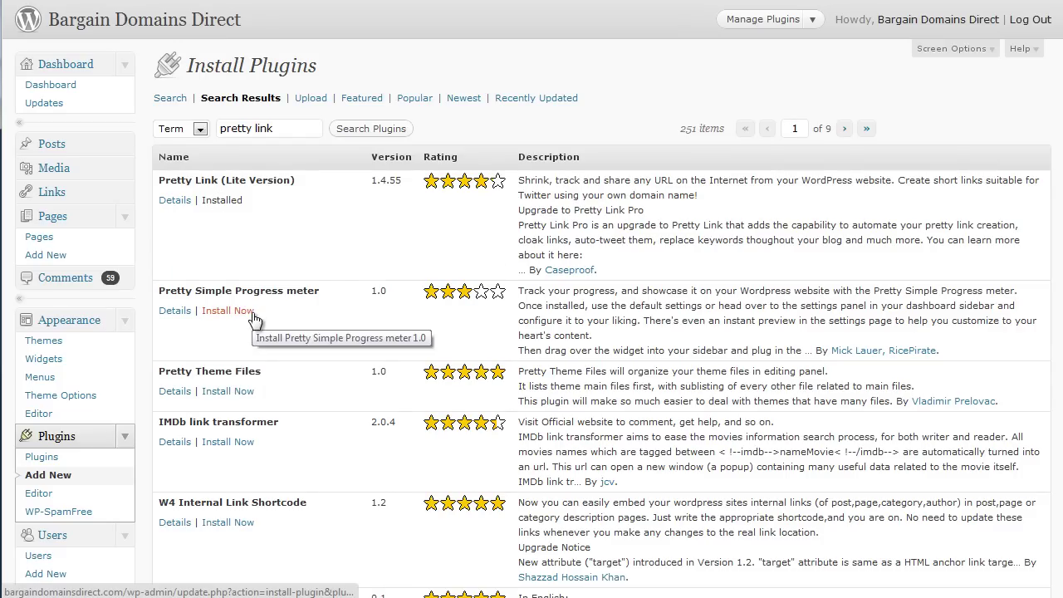
scroll(249, 208, "down", 5)
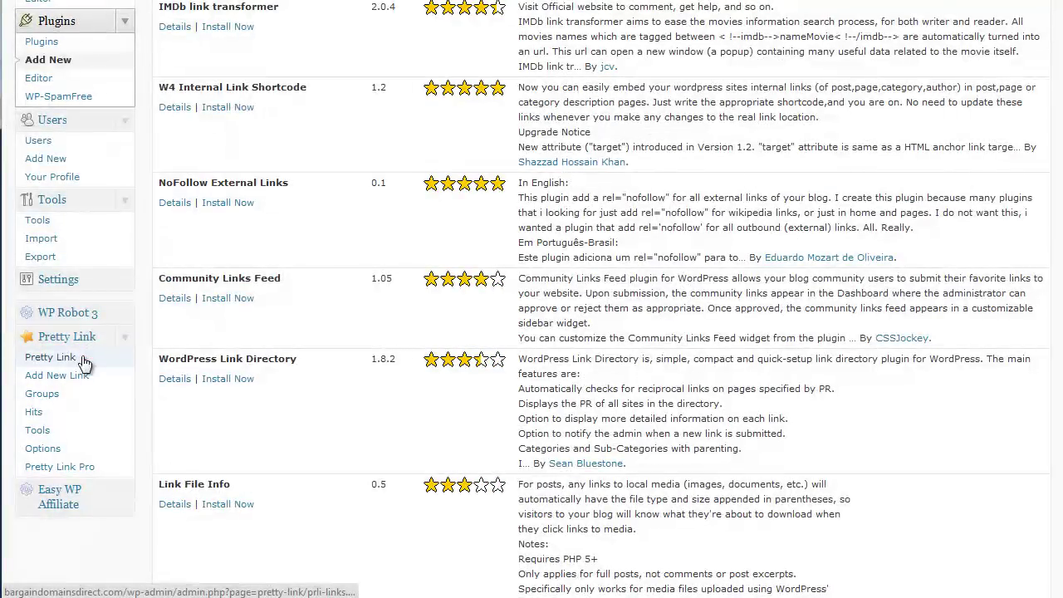
left_click(70, 363)
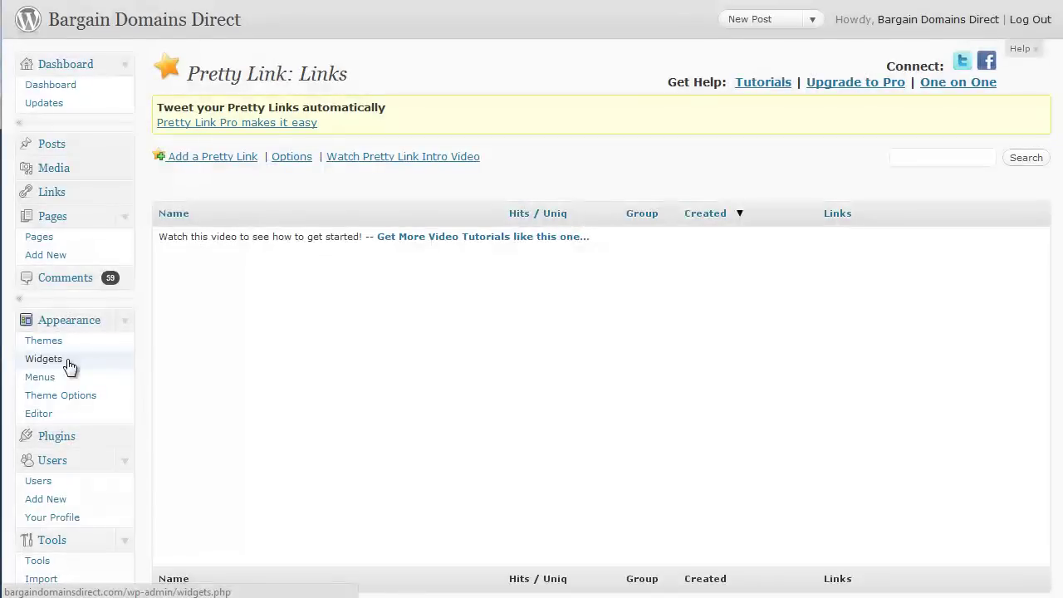
Start a new Pretty Link, opening the Add Link form with generated slug yzx
scroll(291, 510, "down", 3)
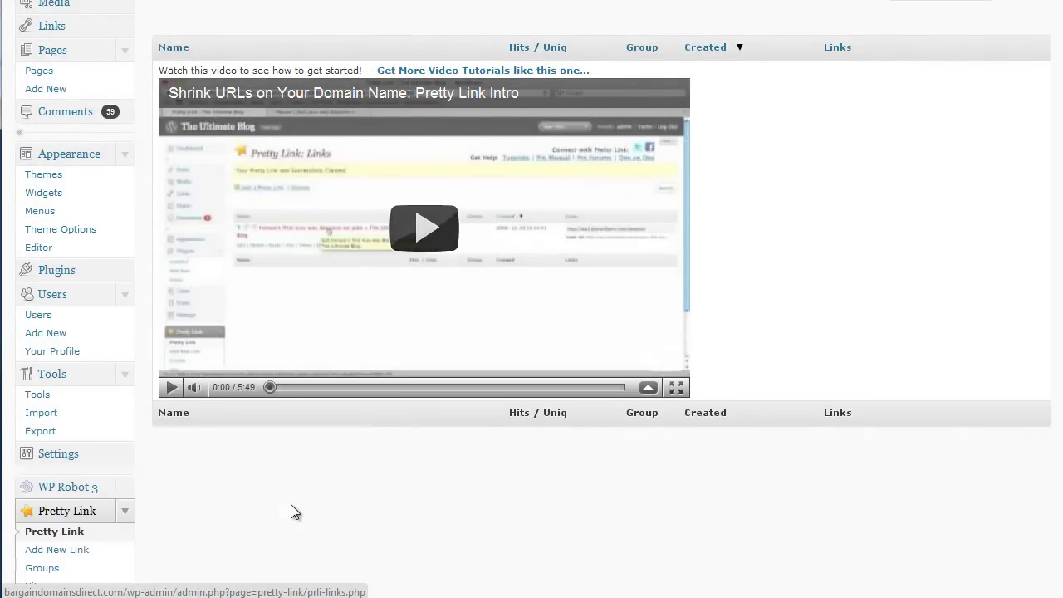
scroll(229, 285, "up", 3)
left_click(208, 156)
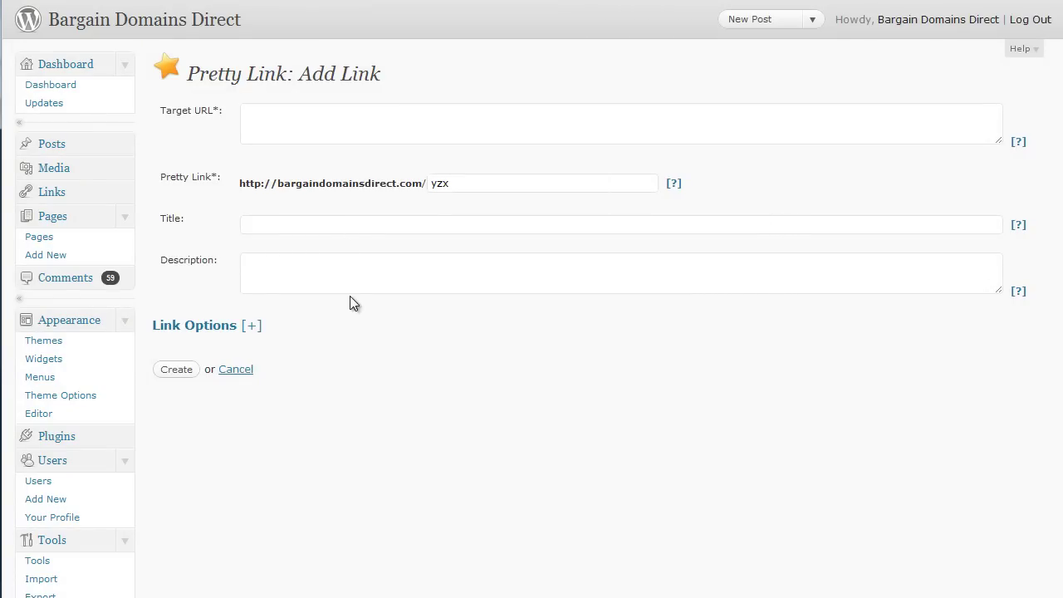
Expand Link Options and review the 307/301 redirection and Group choices, leaving Group None
left_click(253, 326)
scroll(686, 349, "down", 3)
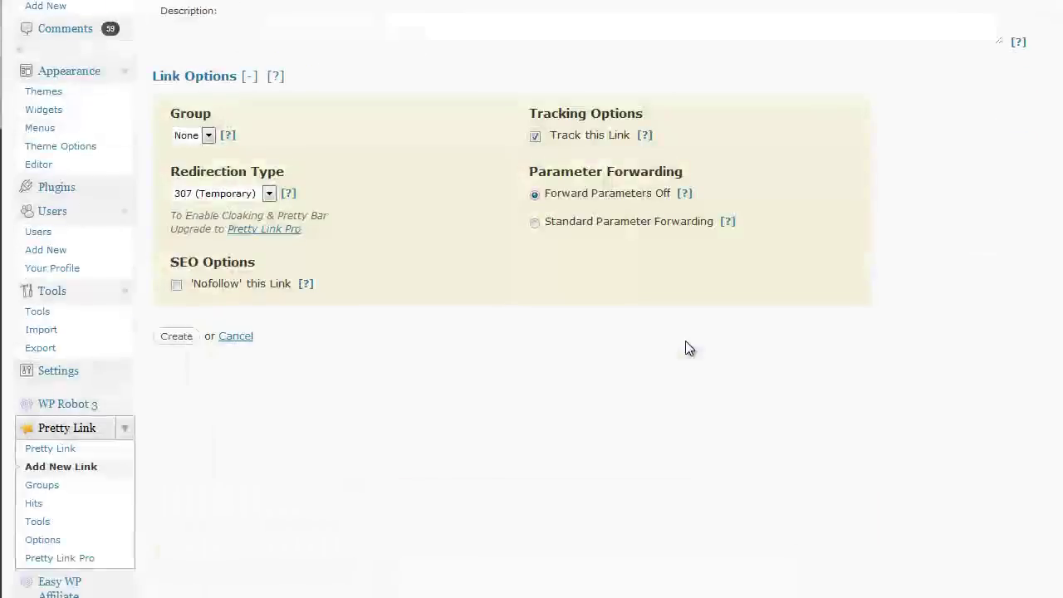
left_click(269, 193)
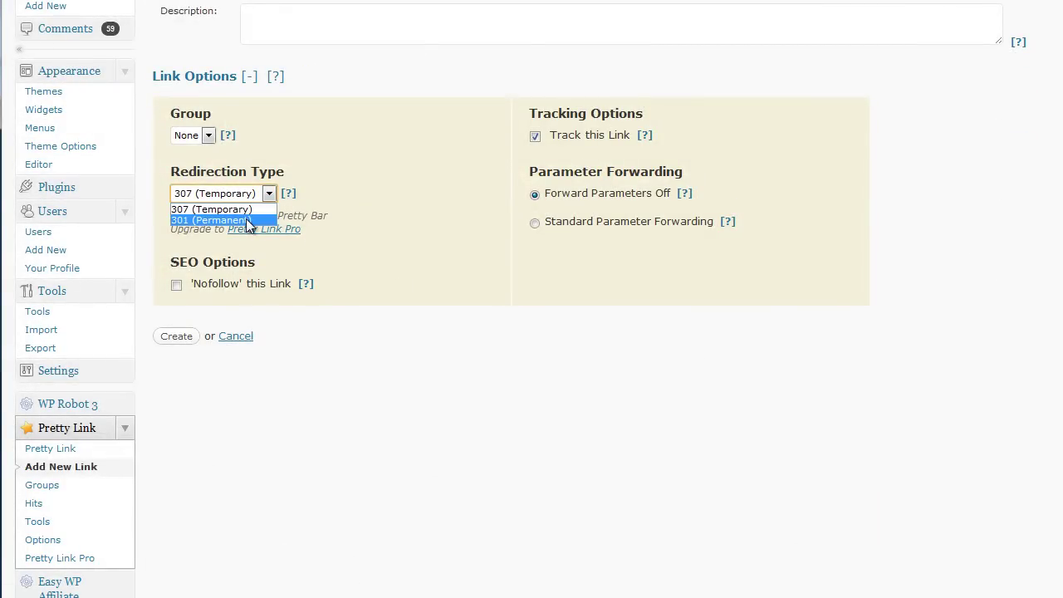
left_click(208, 135)
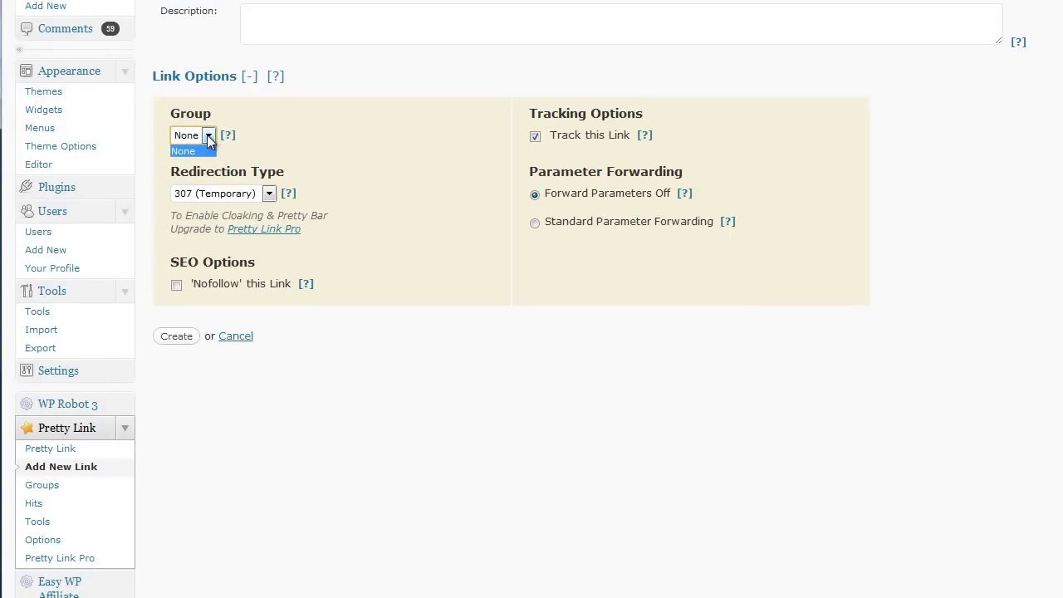
left_click(291, 156)
Toggle the 'Nofollow this Link' setting
scroll(438, 316, "up", 3)
scroll(438, 316, "down", 2)
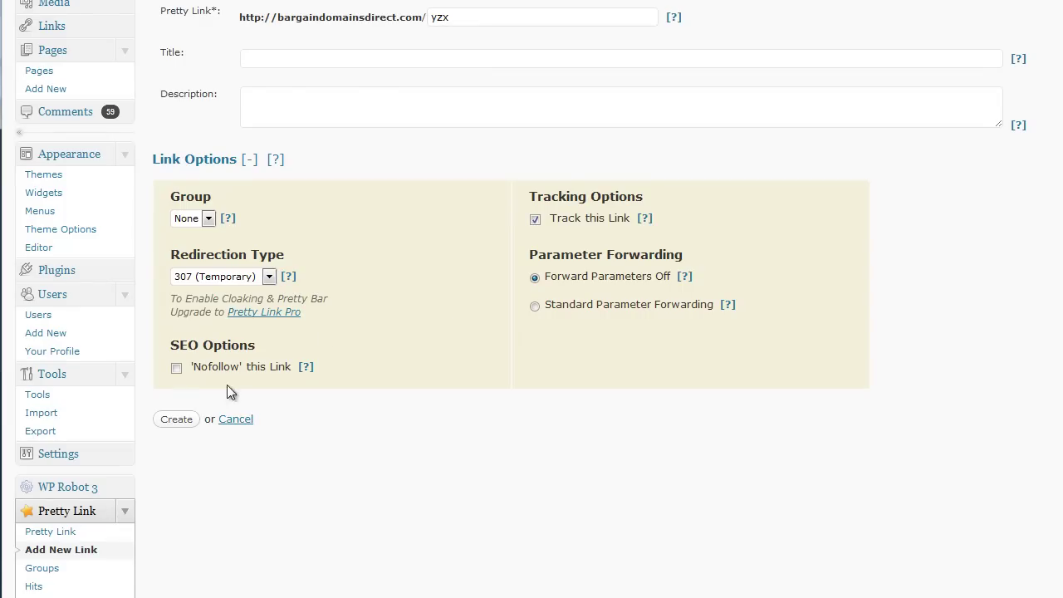
left_click(176, 368)
scroll(658, 378, "up", 3)
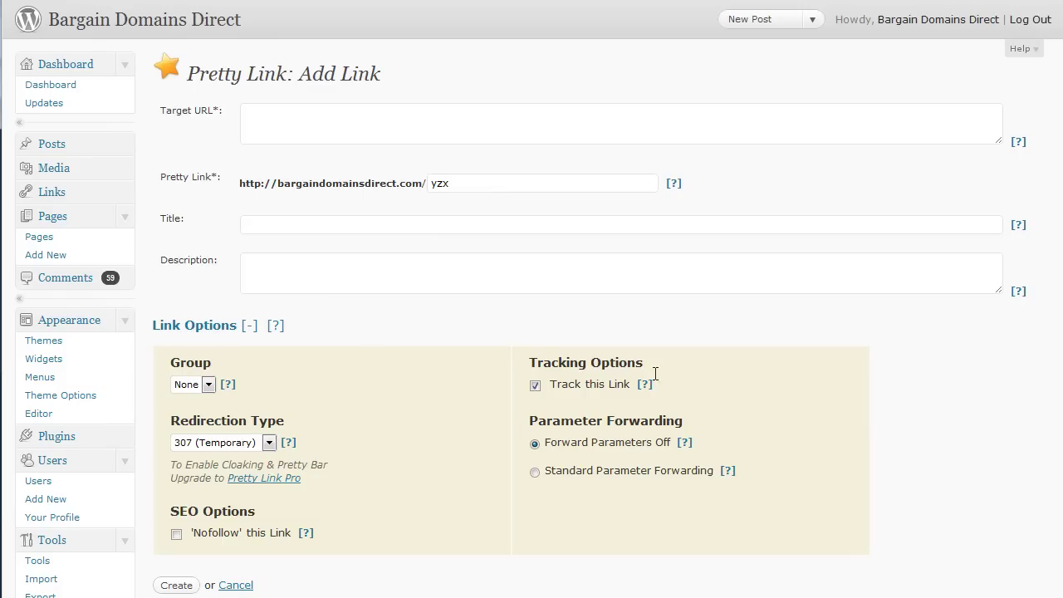
left_click_drag(522, 184, 318, 182)
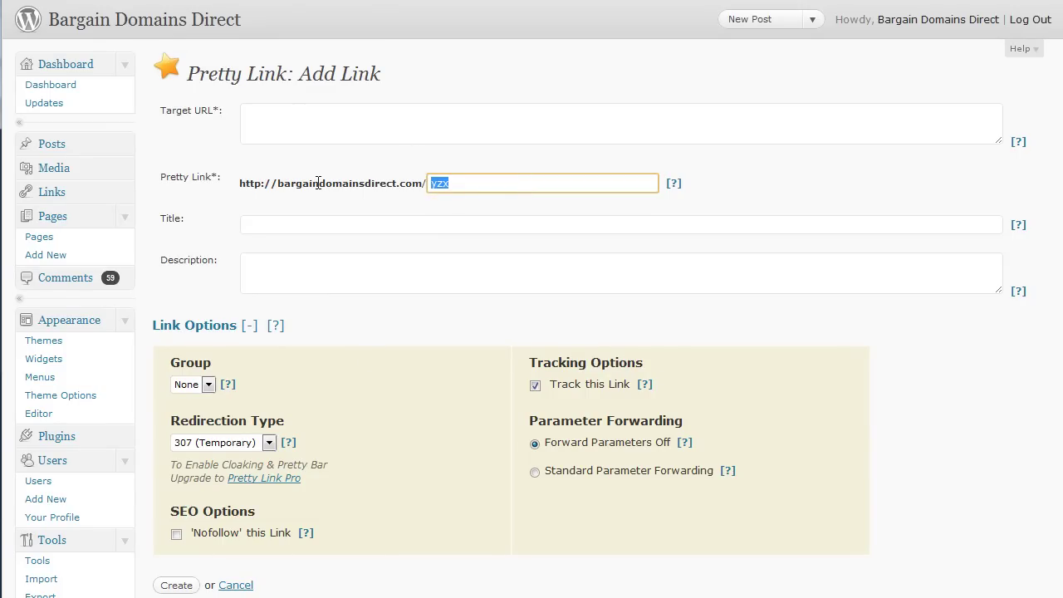
left_click(303, 233)
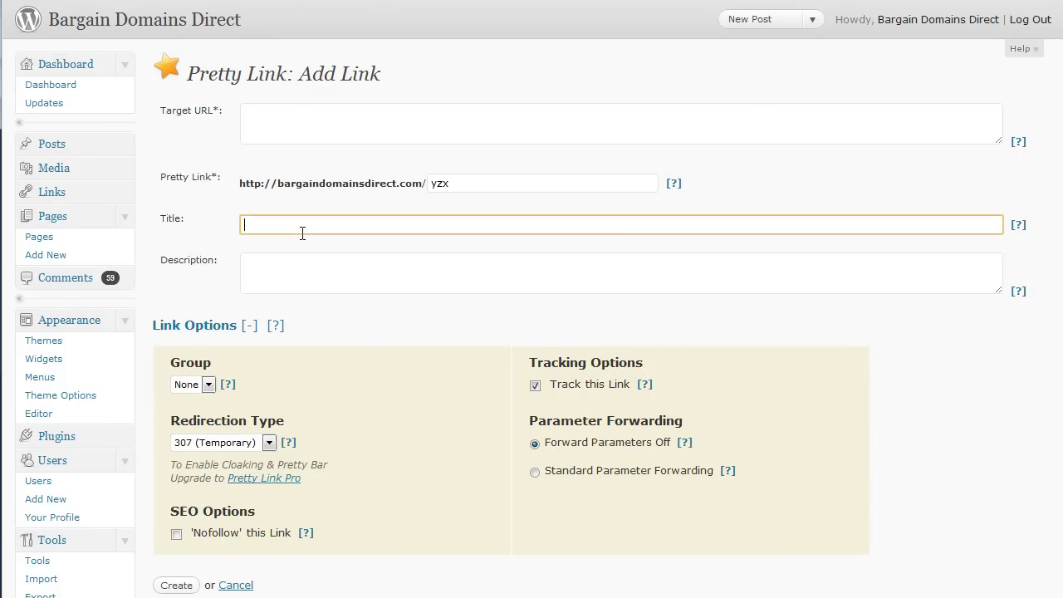